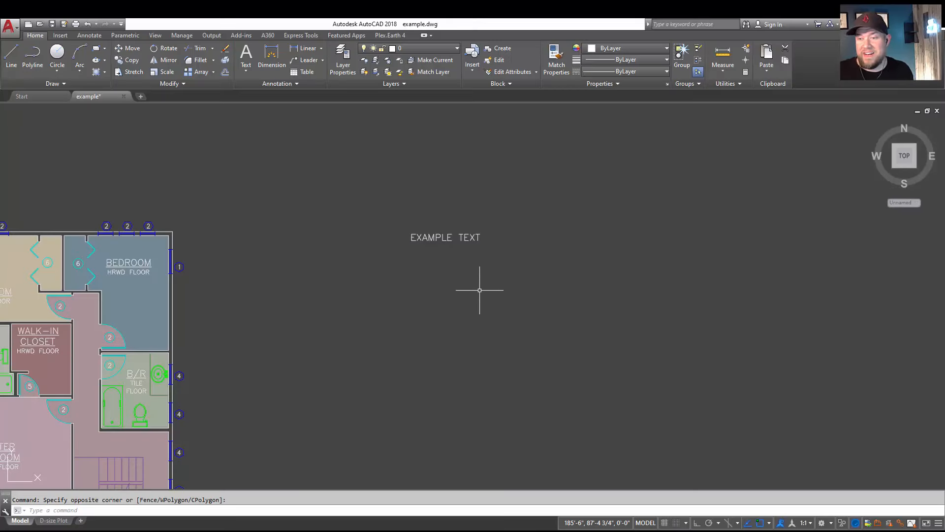
key("Escape")
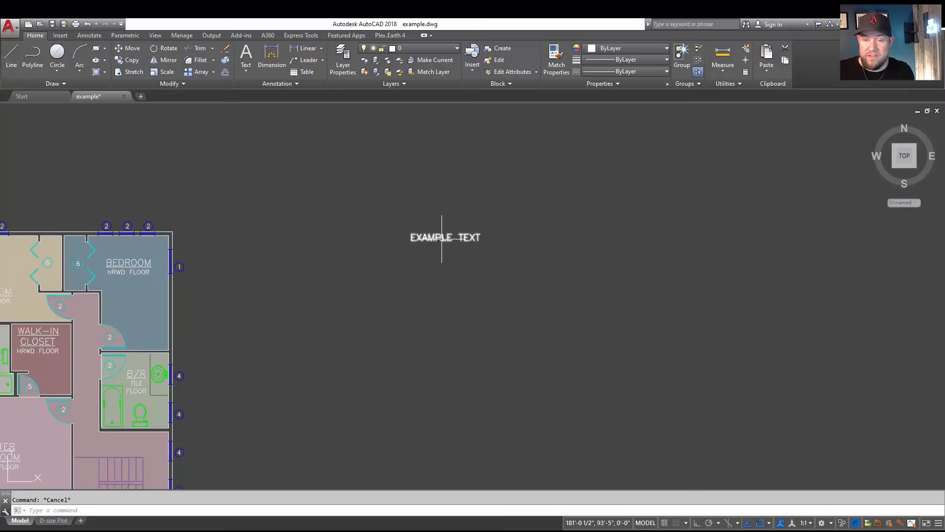
mouse_move(443, 239)
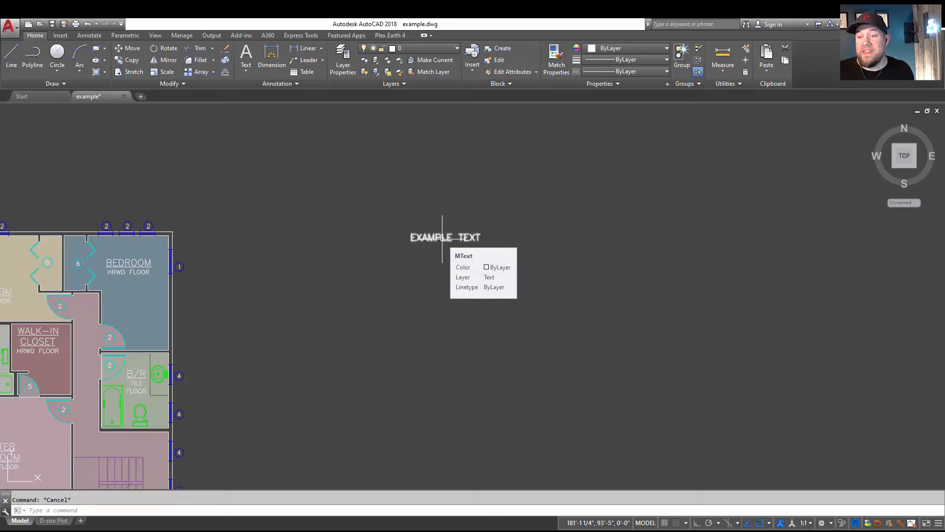
double_click(442, 238)
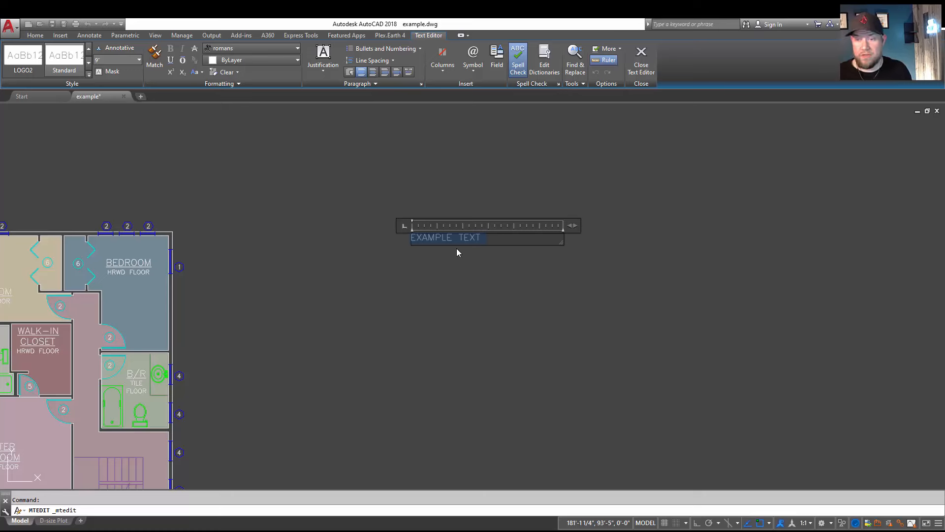
key("Escape")
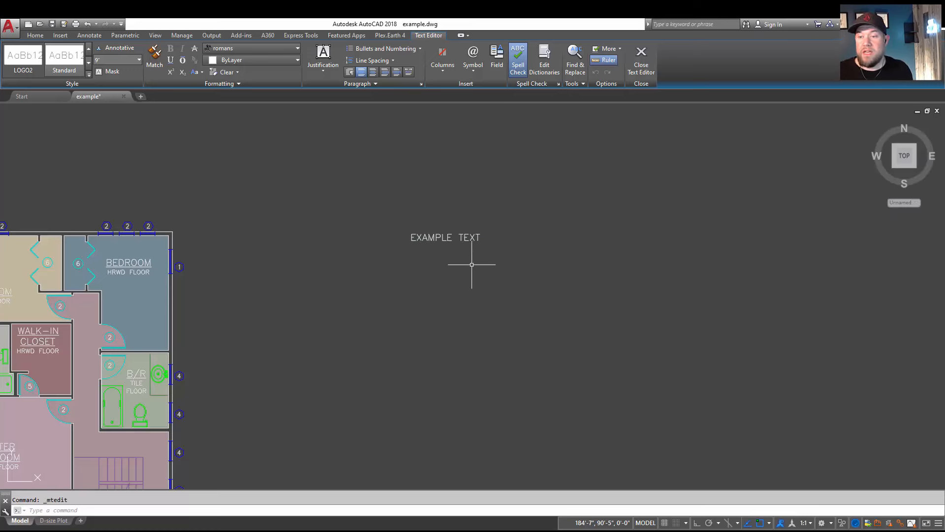
Open the EXAMPLE TEXT multiline text for editing and start inserting a field after its last word
double_click(466, 238)
double_click(477, 237)
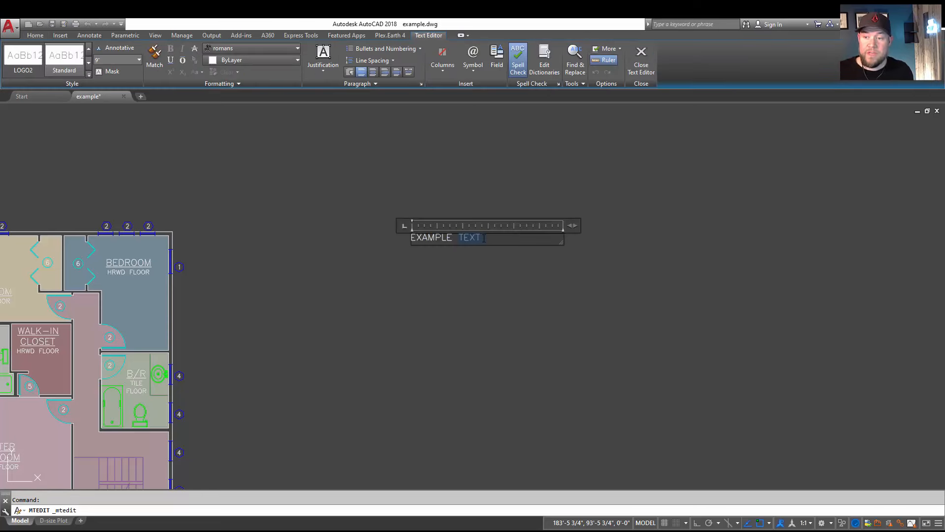
left_click(485, 238)
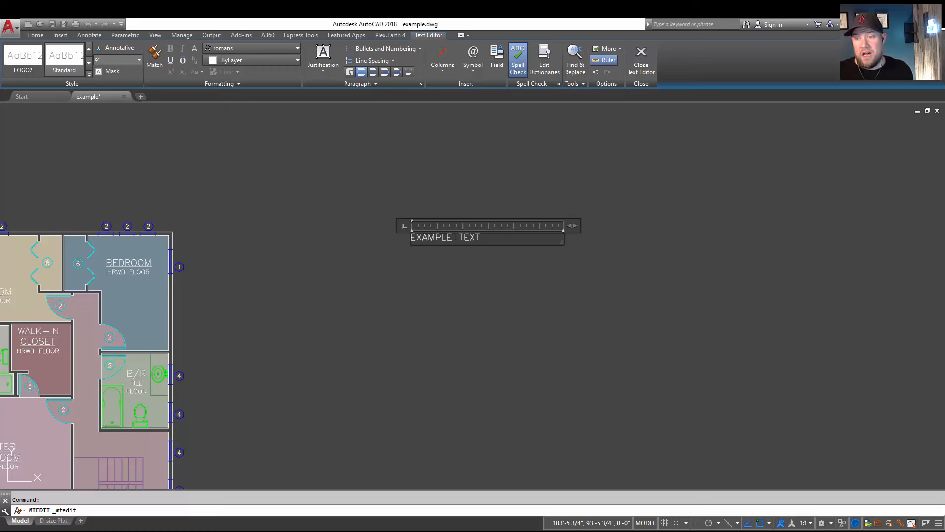
right_click(497, 239)
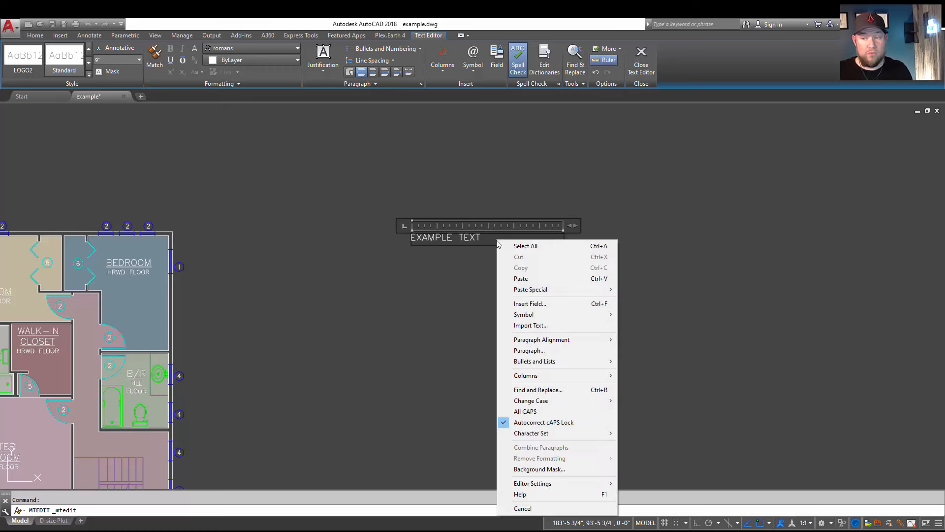
mouse_move(516, 316)
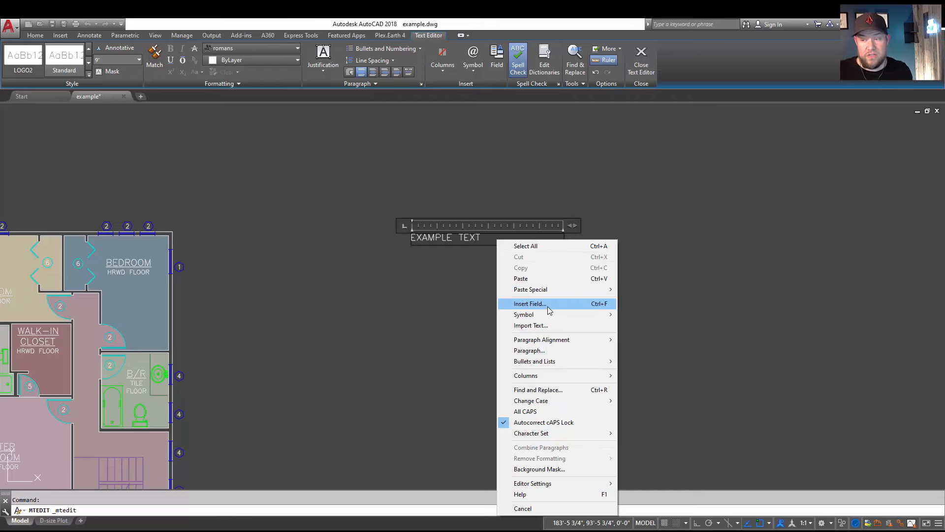
left_click(529, 304)
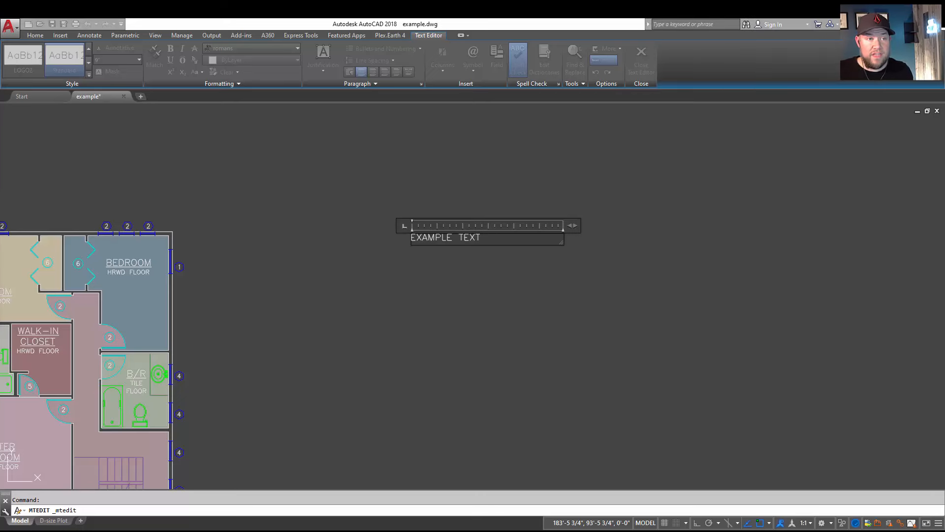
left_click_drag(1, 117, 142, 138)
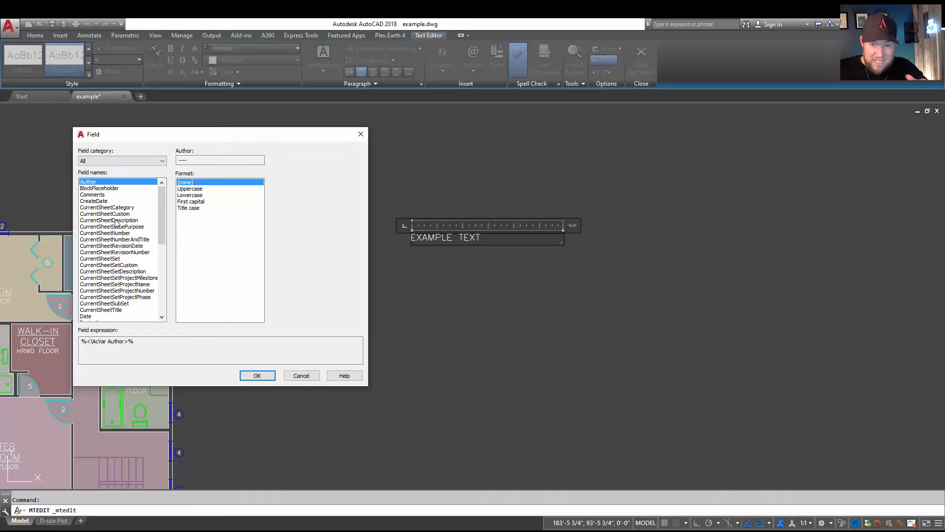
Look through the field names offered when all field categories are listed
scroll(115, 220, "down", 2)
scroll(115, 221, "up", 2)
scroll(125, 207, "down", 3)
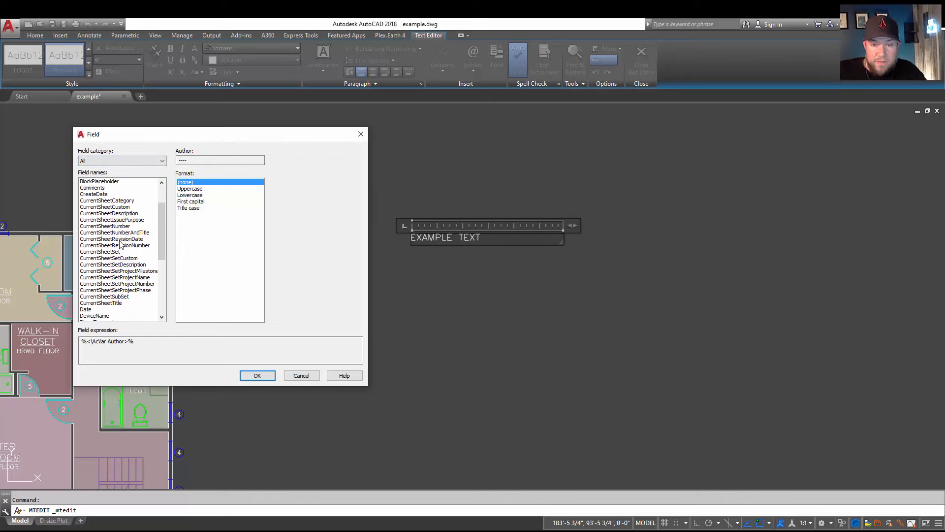
scroll(122, 224, "up", 1)
scroll(122, 223, "up", 1)
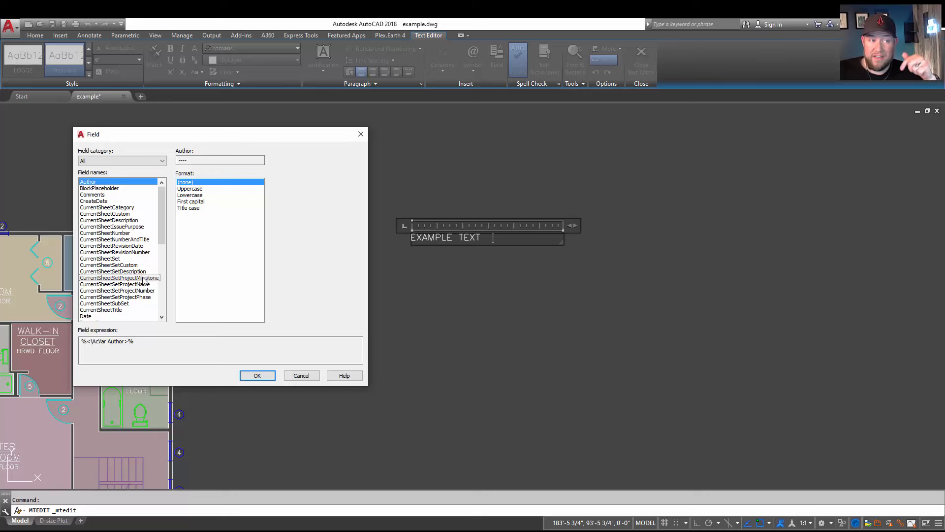
Choose the Date field from the Date & Time category with the d-MMM-yy format
left_click(129, 161)
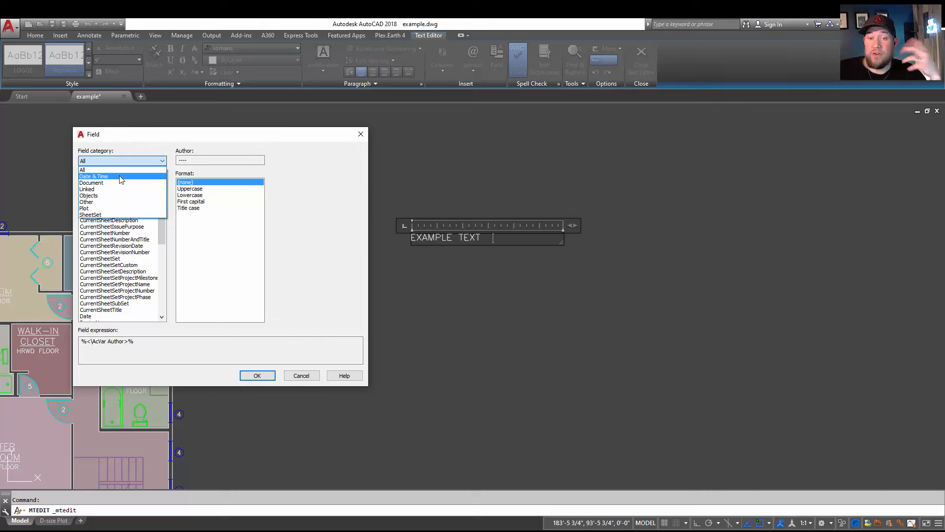
left_click(122, 176)
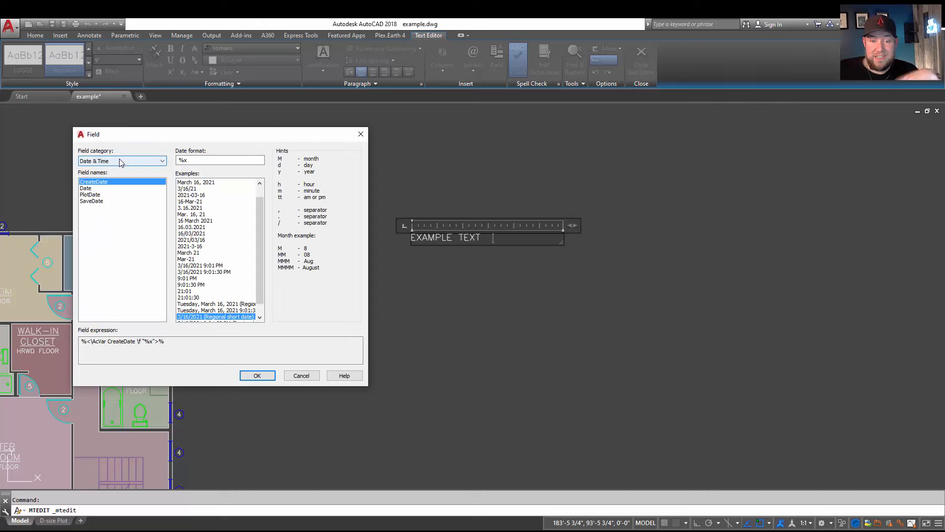
left_click(93, 189)
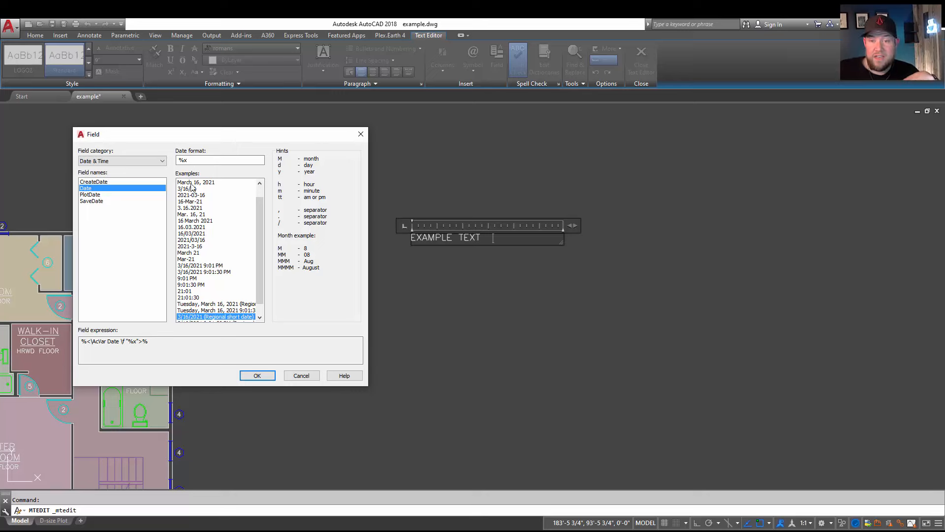
left_click(192, 202)
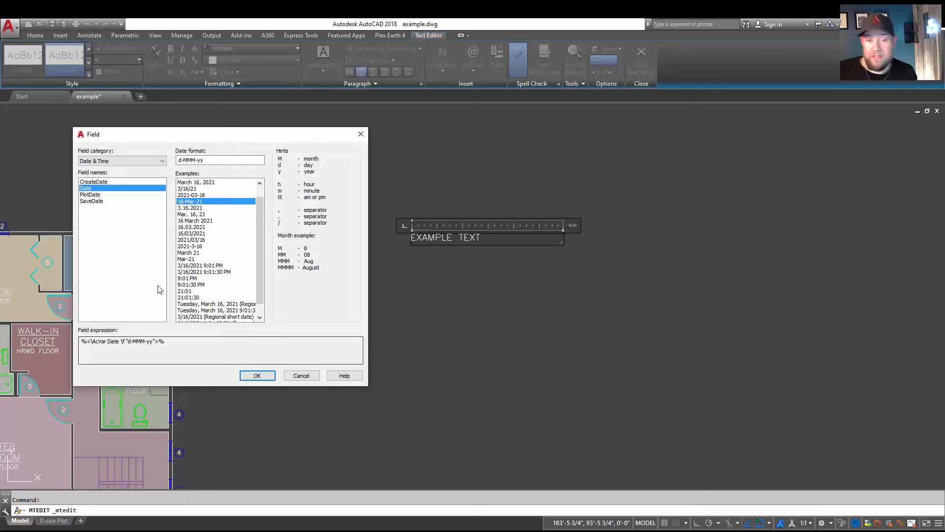
Examine the Document category's fields, including Filename, Author, Comments, LastSavedBy, Subject and Title
left_click(118, 161)
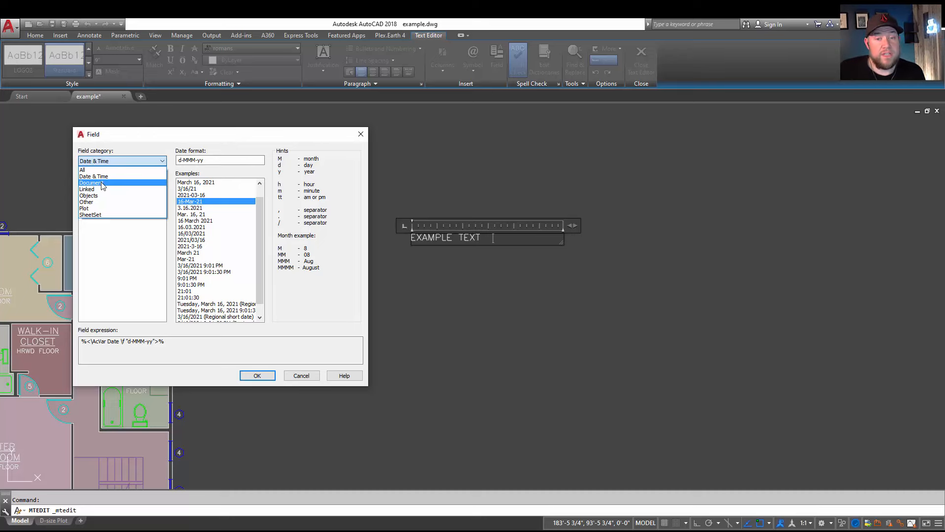
left_click(103, 184)
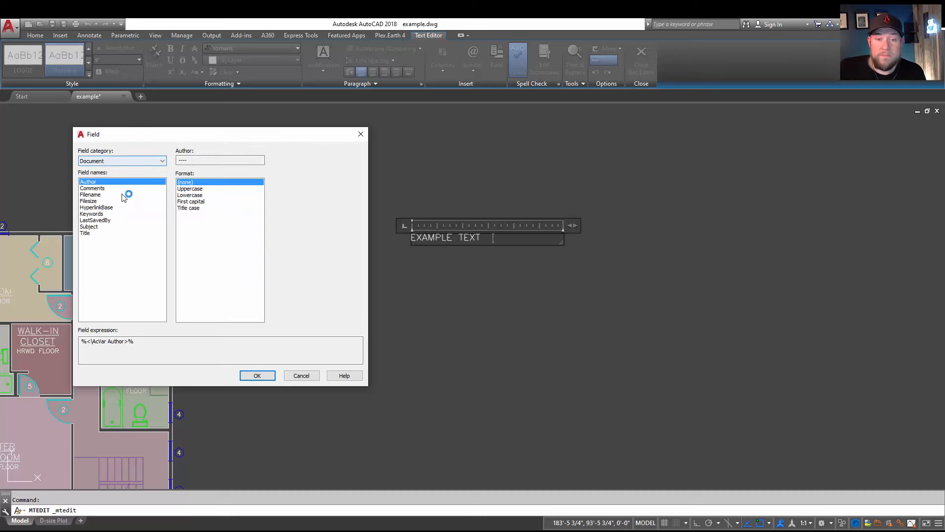
left_click(95, 195)
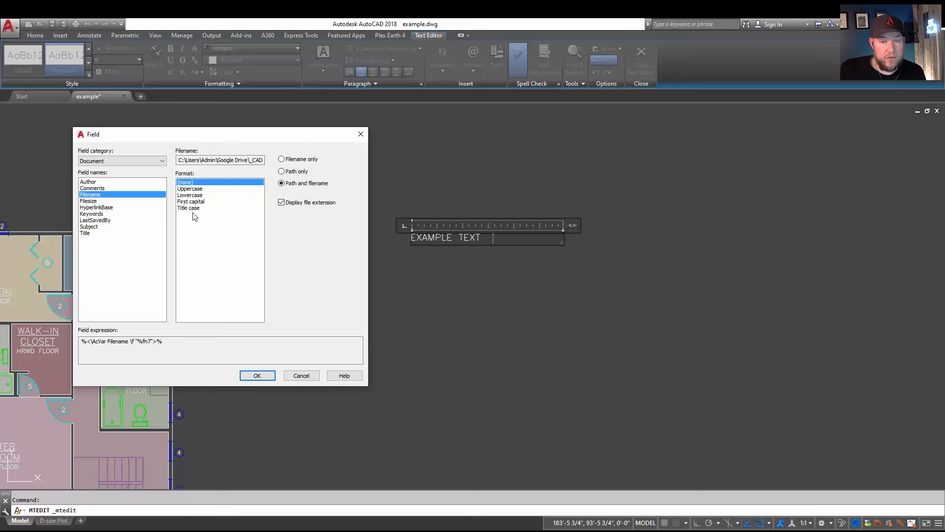
left_click(101, 182)
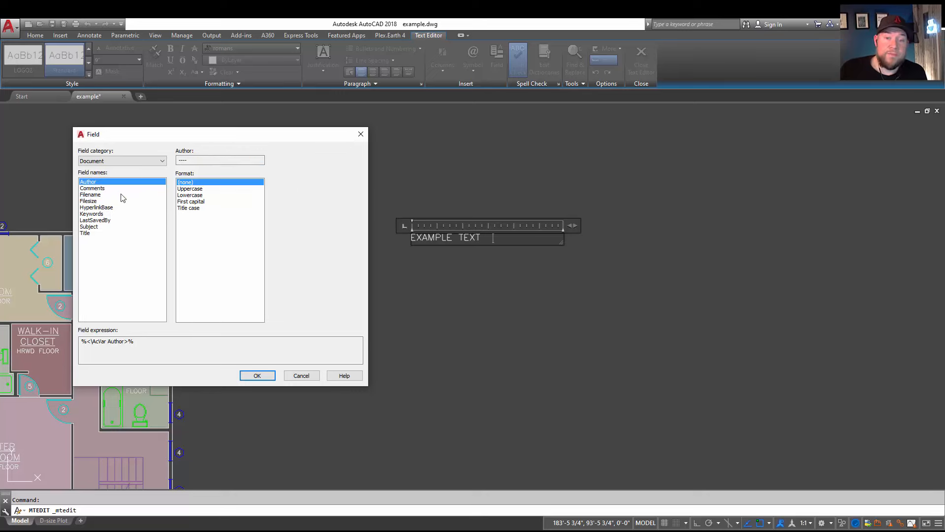
left_click(89, 189)
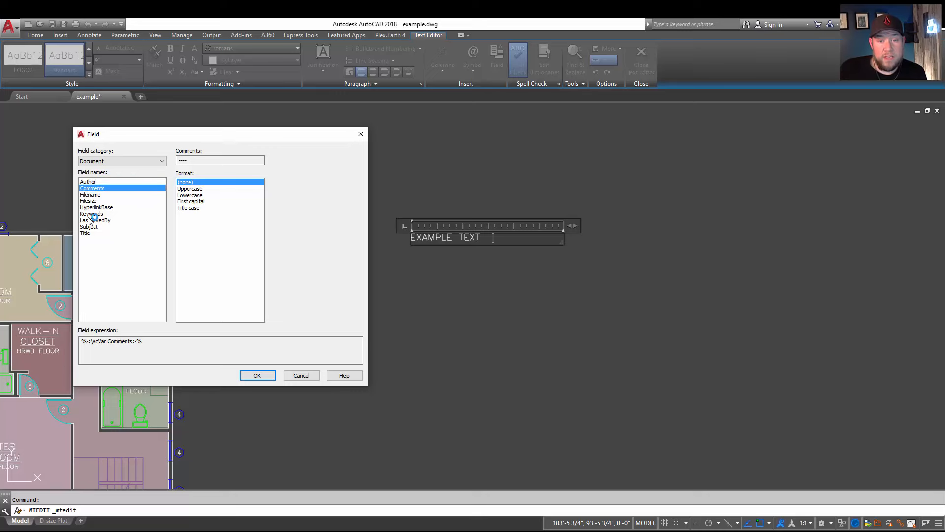
left_click(109, 226)
left_click(108, 221)
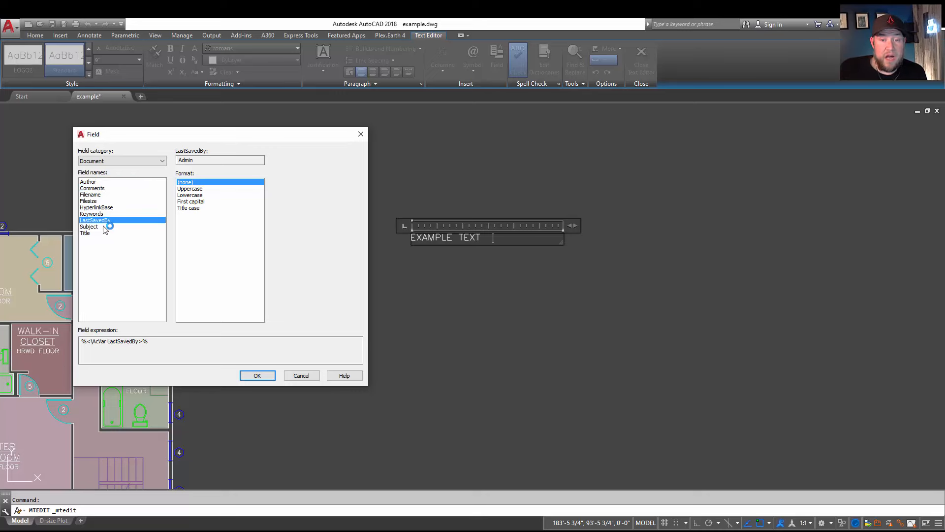
left_click(102, 227)
left_click(99, 231)
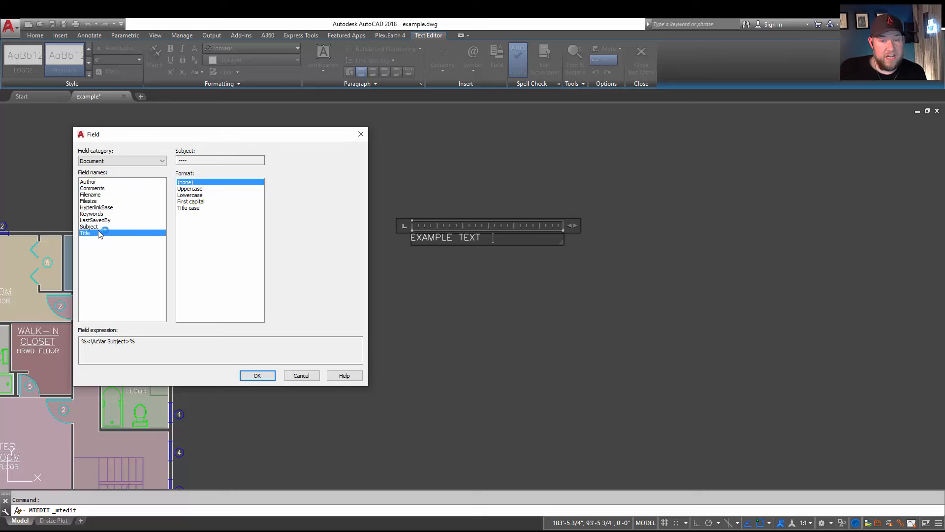
View the Hyperlink field in the Linked category and its link settings, leaving them without inserting a link
left_click(147, 164)
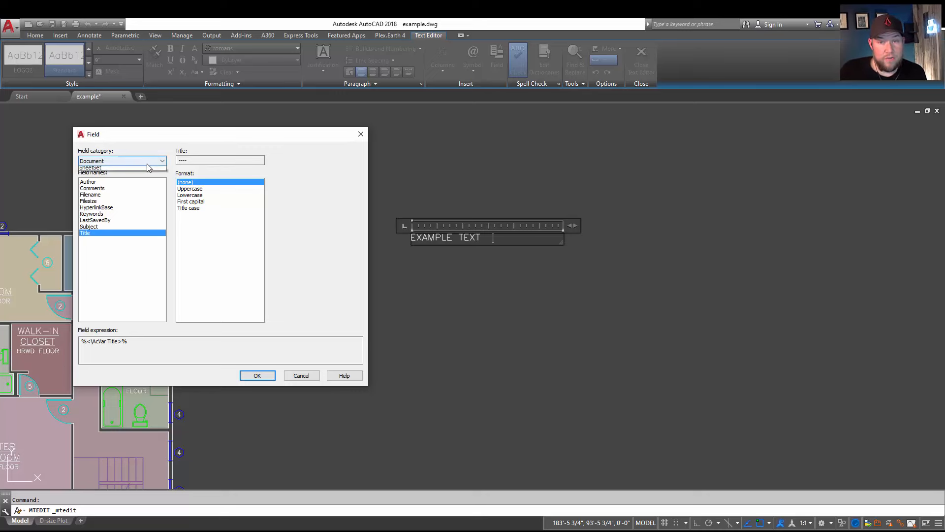
left_click(108, 193)
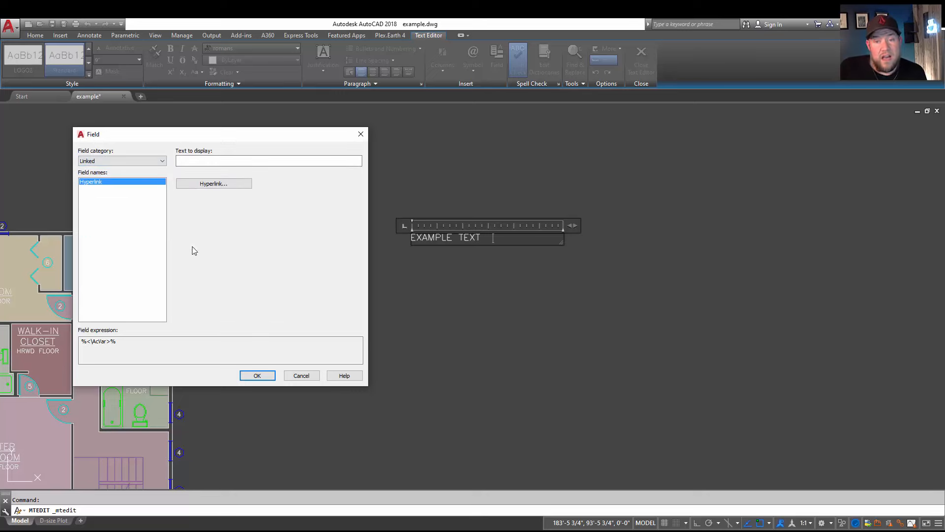
left_click(198, 164)
left_click(208, 188)
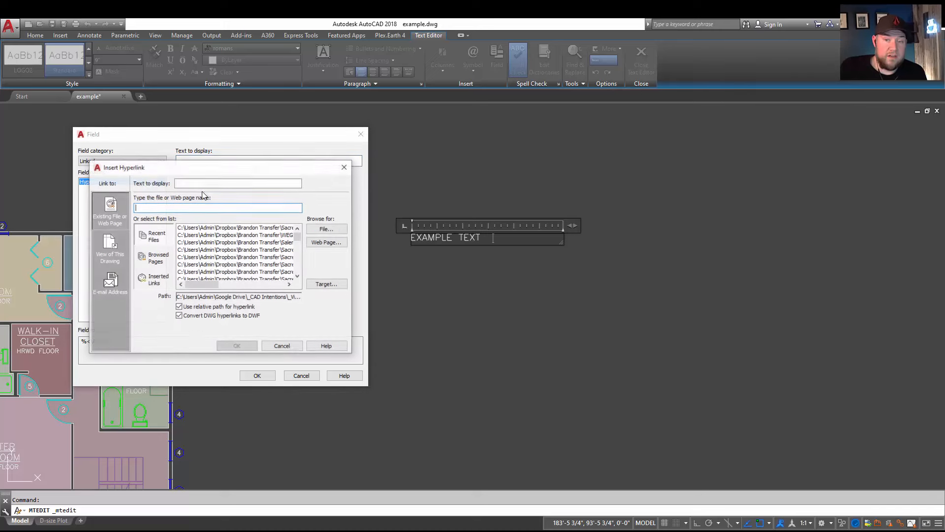
left_click(283, 347)
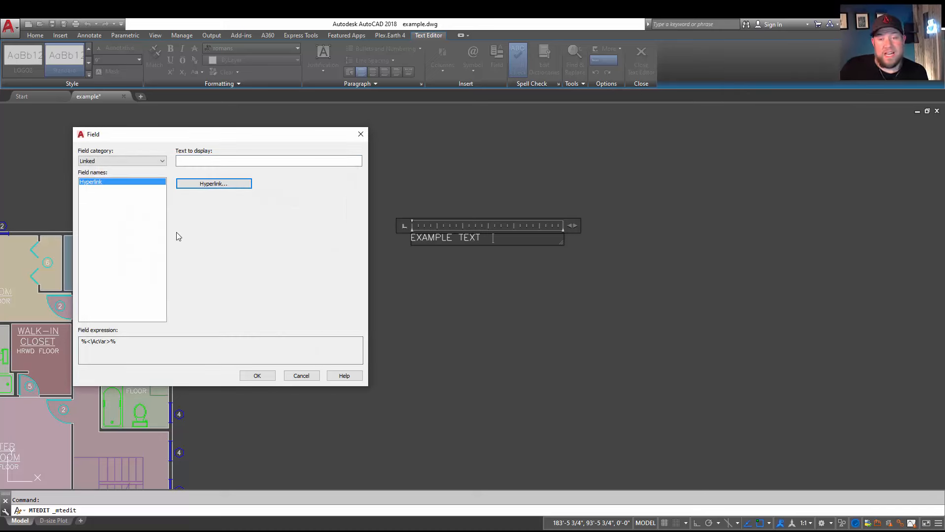
Examine the Objects category's NamedObject types and Object field, and leave the field settings and text editor without inserting anything
left_click(163, 161)
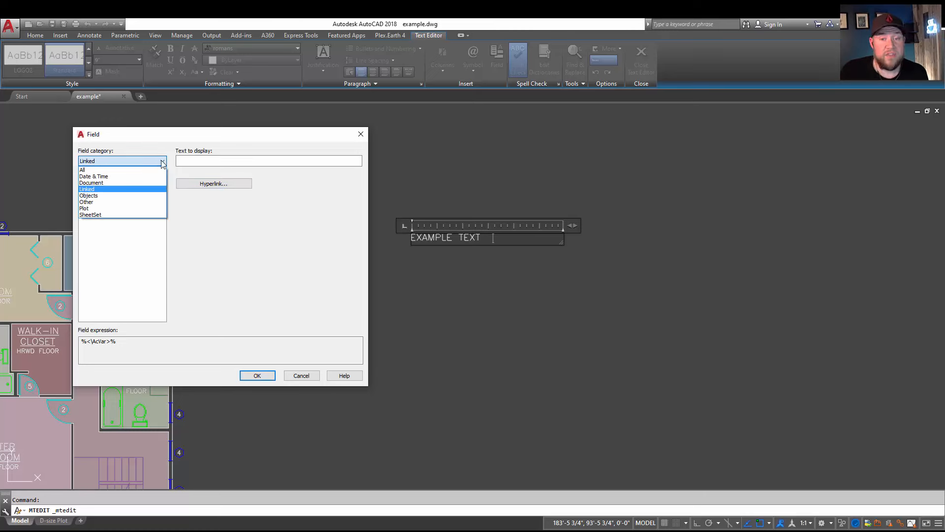
left_click(95, 195)
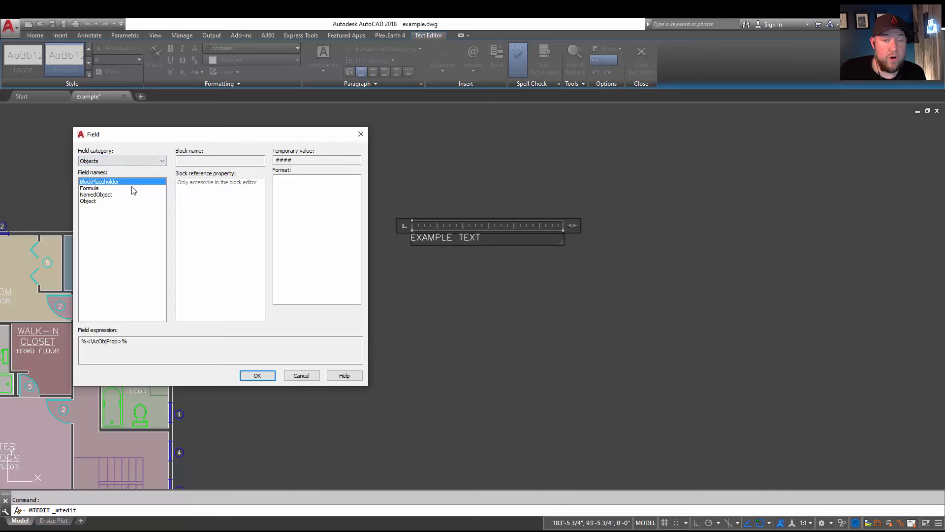
left_click(100, 188)
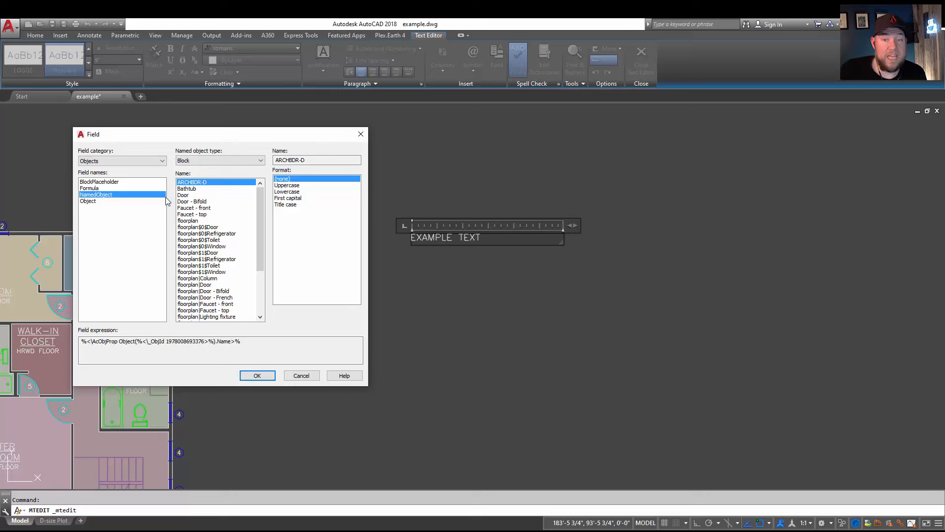
left_click(207, 161)
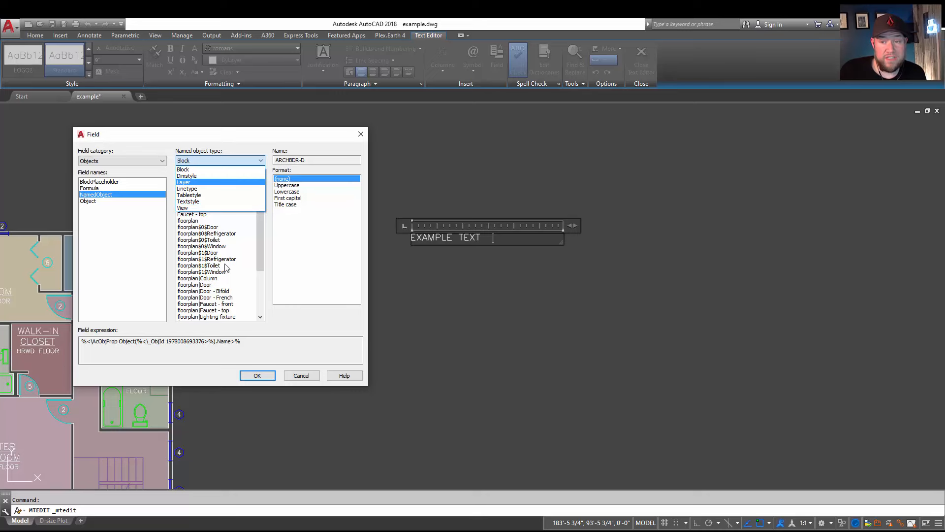
left_click(91, 201)
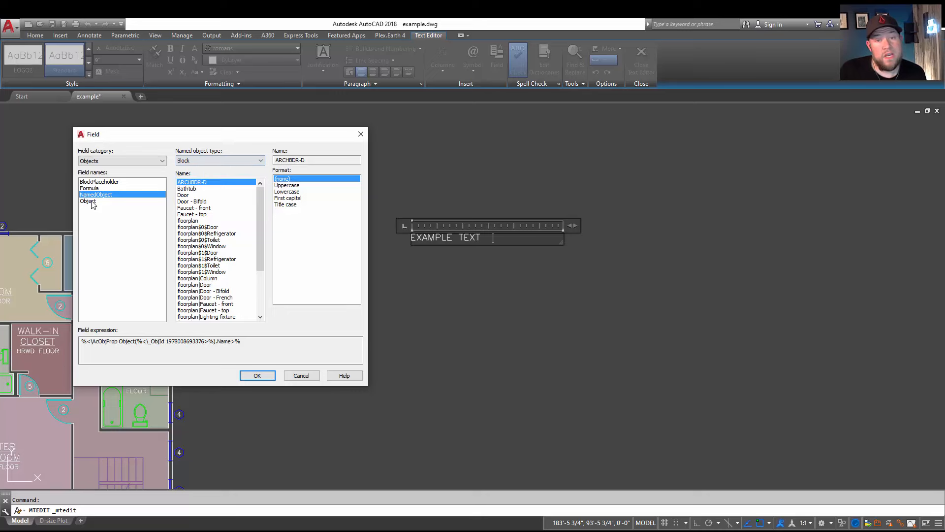
left_click(93, 201)
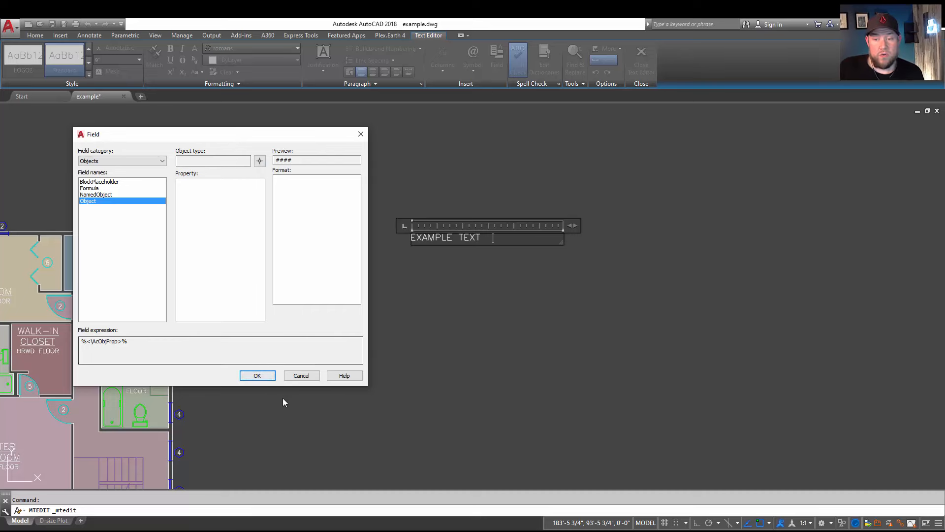
left_click(318, 377)
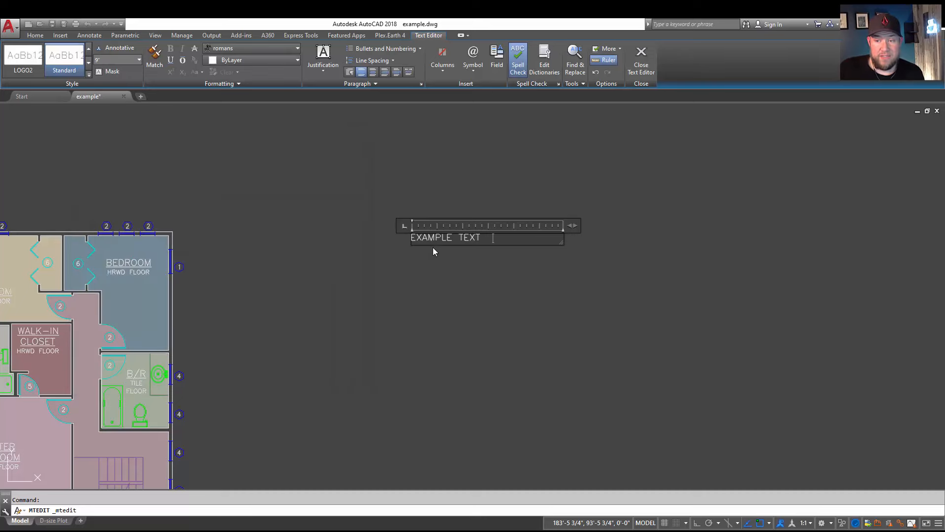
scroll(320, 268, "down", 5)
key("Escape")
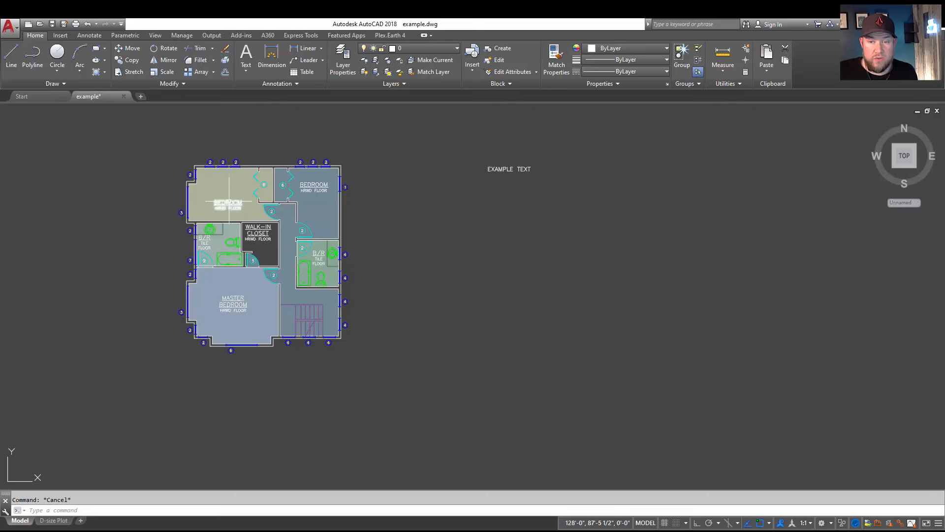
Delete the HRWD FLOOR line from the upper-left bedroom's label, keeping the text open for editing
scroll(229, 201, "up", 4)
double_click(229, 202)
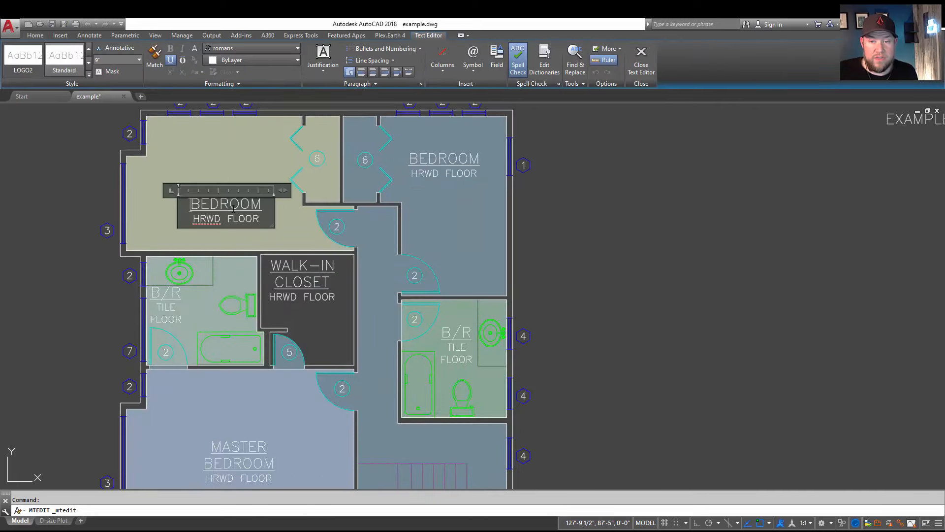
left_click_drag(262, 218, 201, 219)
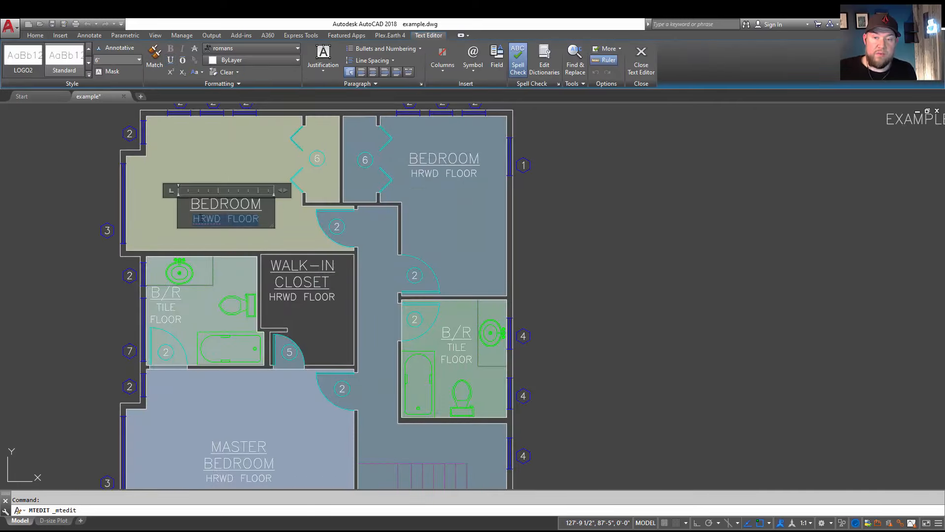
key("Delete")
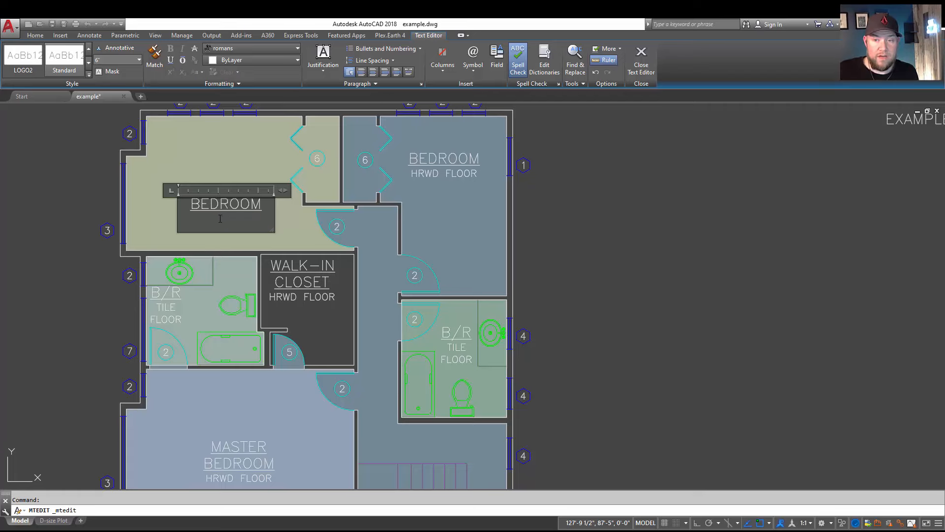
Start an Object field from the Objects category on the empty line under BEDROOM and link it to the room's boundary polyline
middle_click_drag(220, 219, 331, 296)
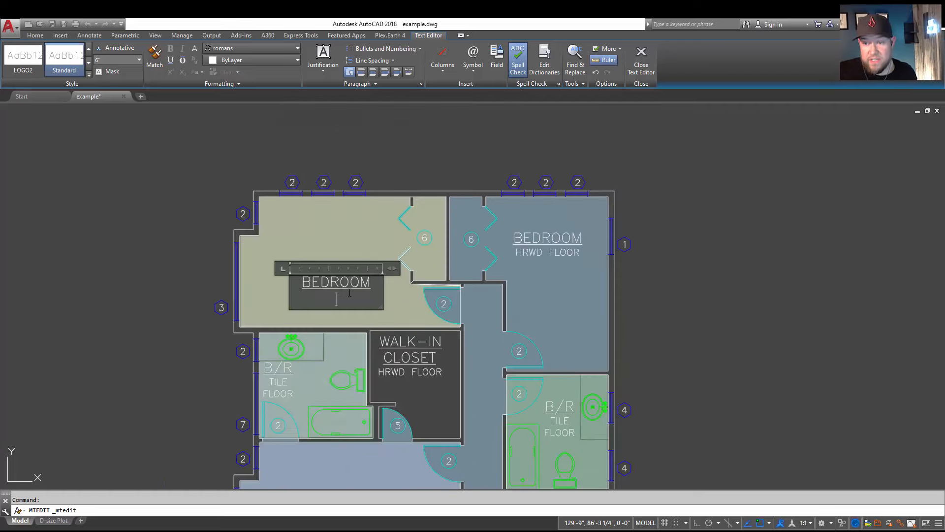
right_click(339, 297)
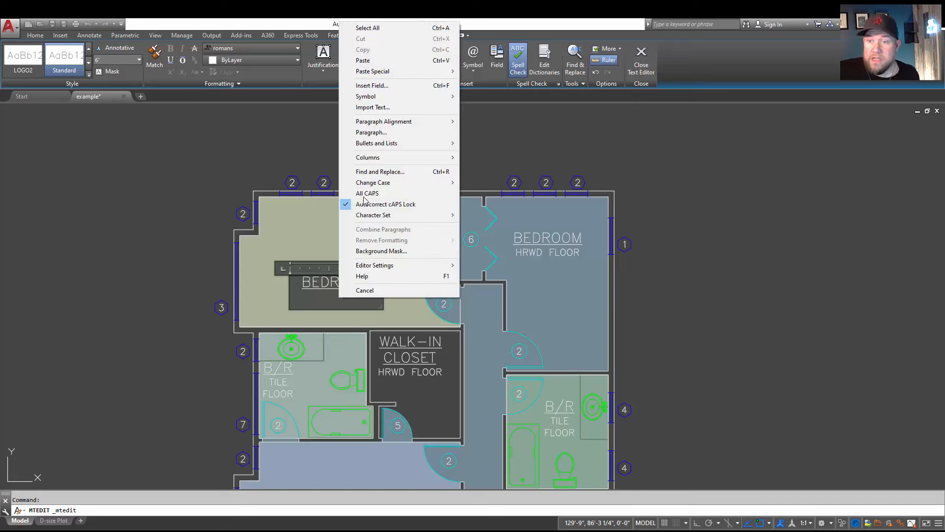
left_click(369, 86)
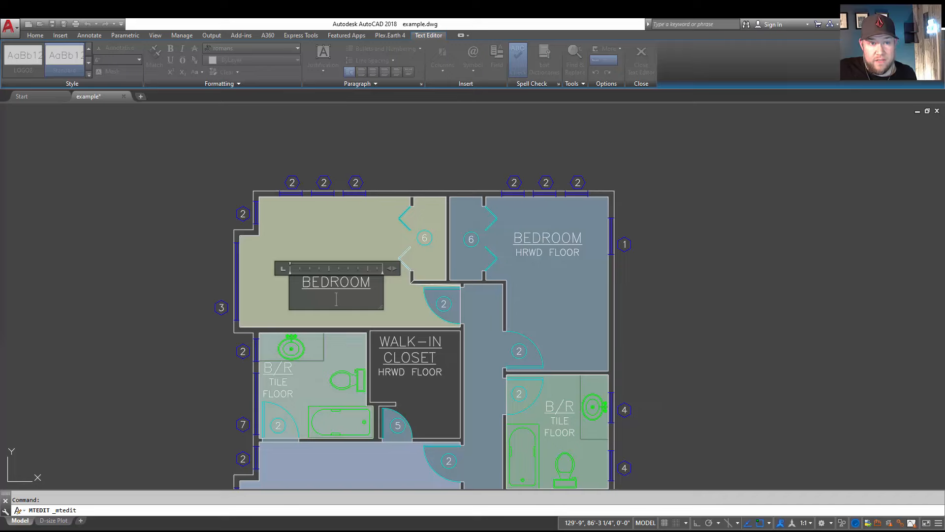
left_click_drag(503, 116, 635, 116)
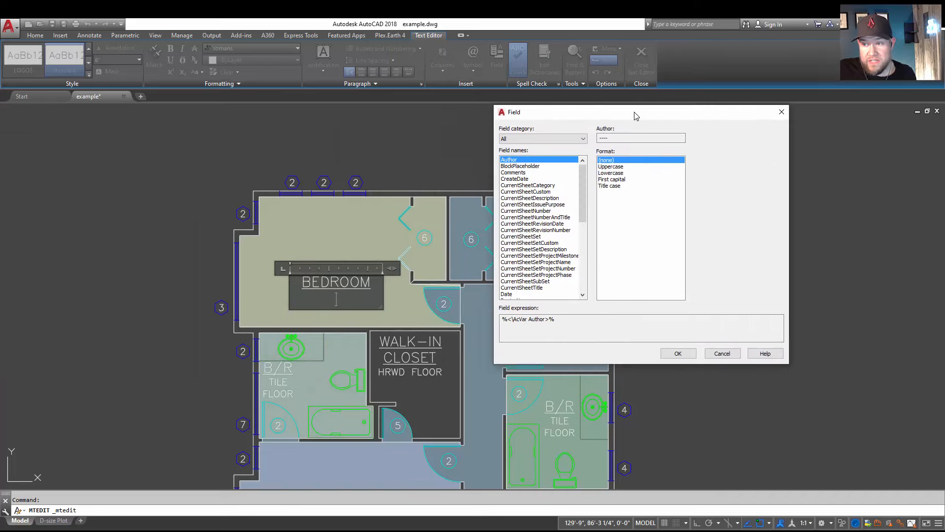
left_click(540, 139)
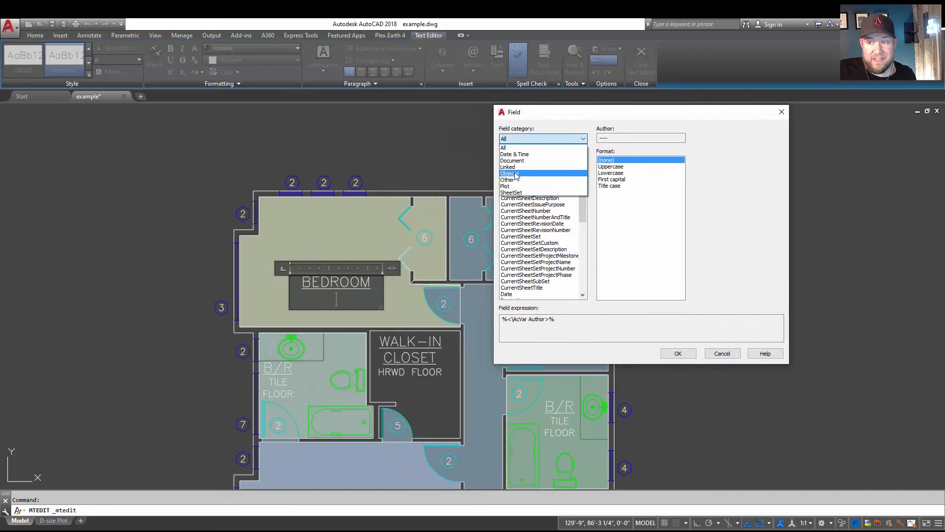
left_click(515, 174)
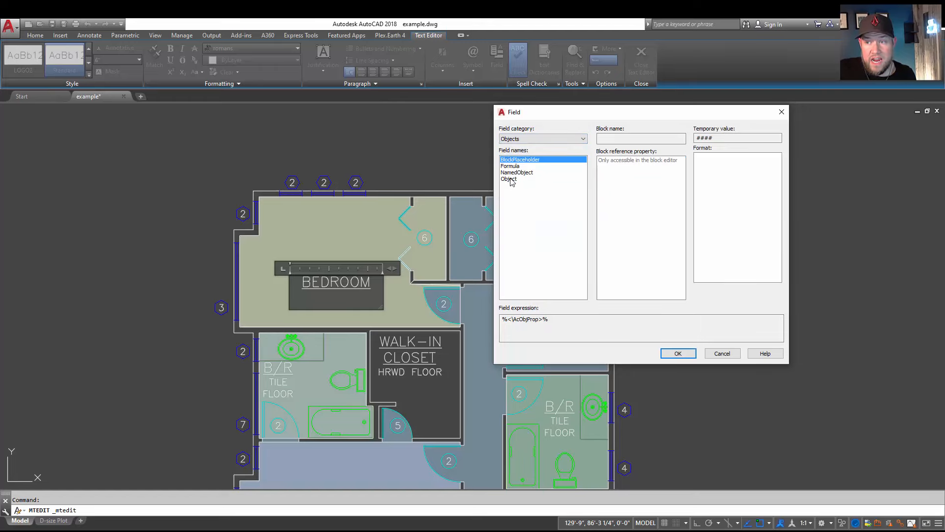
left_click(510, 179)
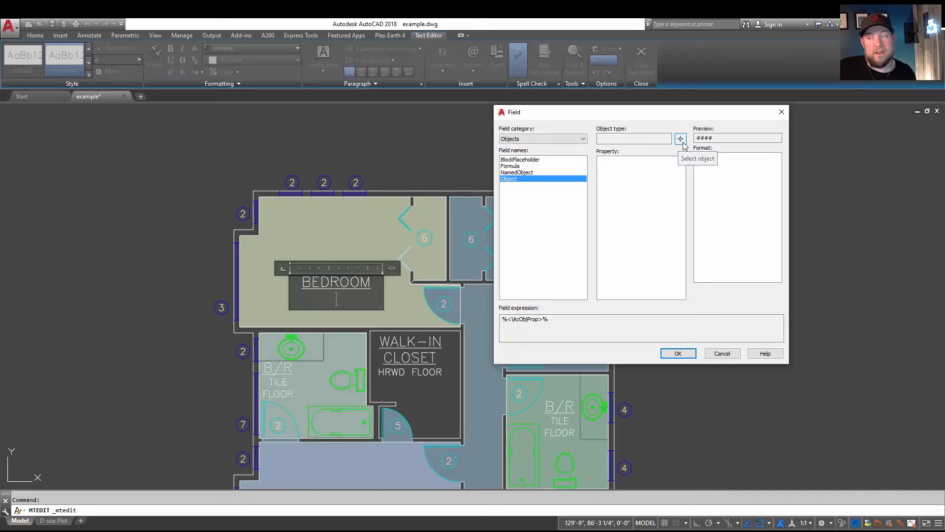
left_click(682, 140)
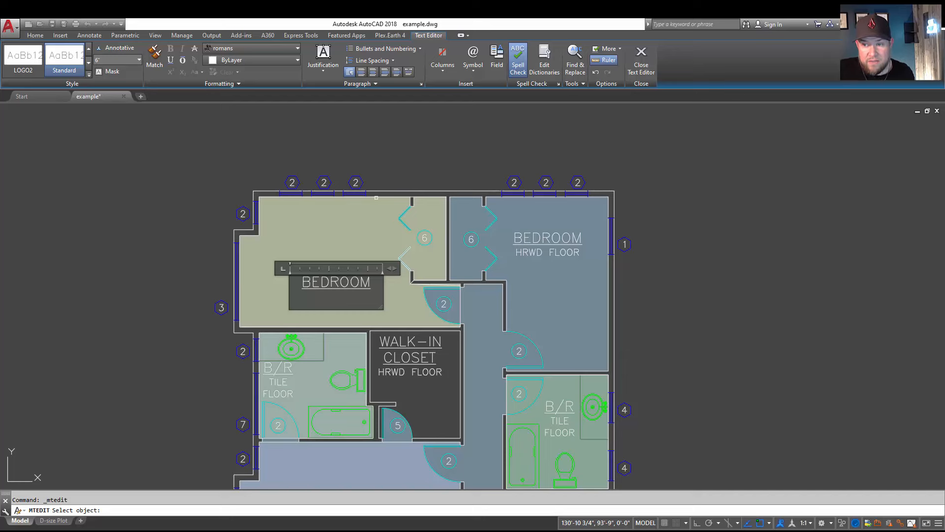
left_click(376, 197)
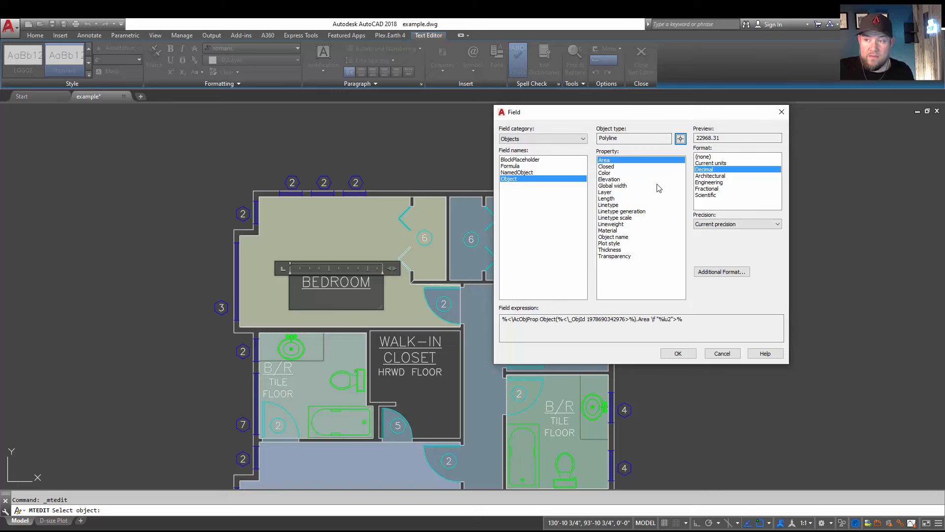
Choose the polyline's Area property for the field in Decimal format with precision 0
left_click(610, 162)
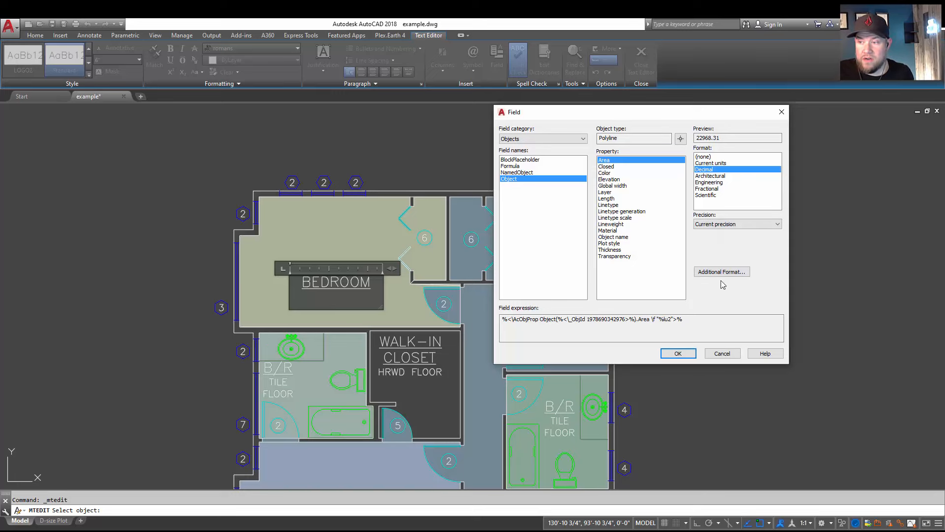
left_click(718, 224)
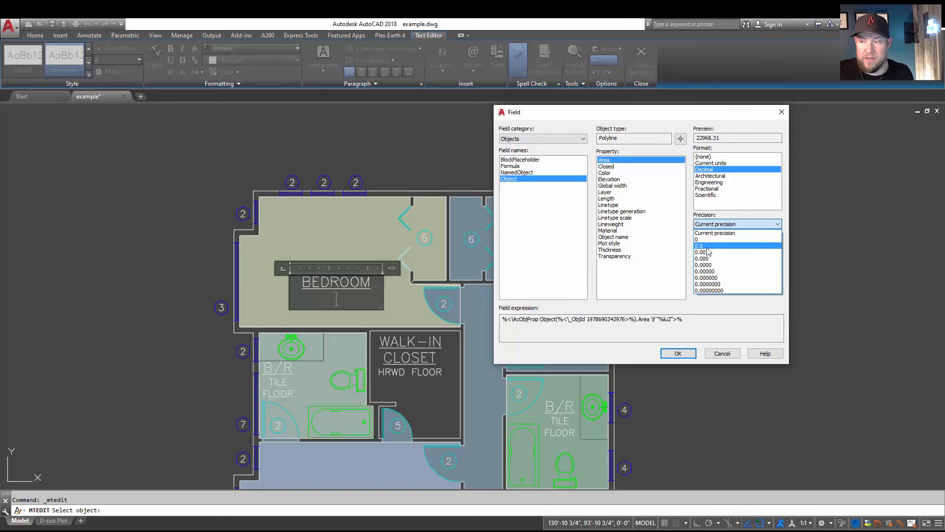
left_click(704, 240)
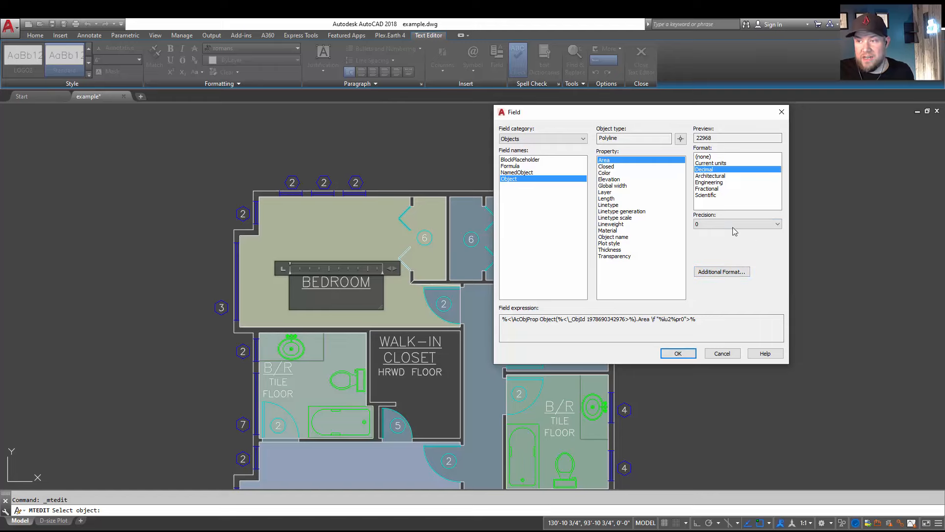
Set the area field's conversion factor to 0.00694444 in its additional format settings
left_click(721, 272)
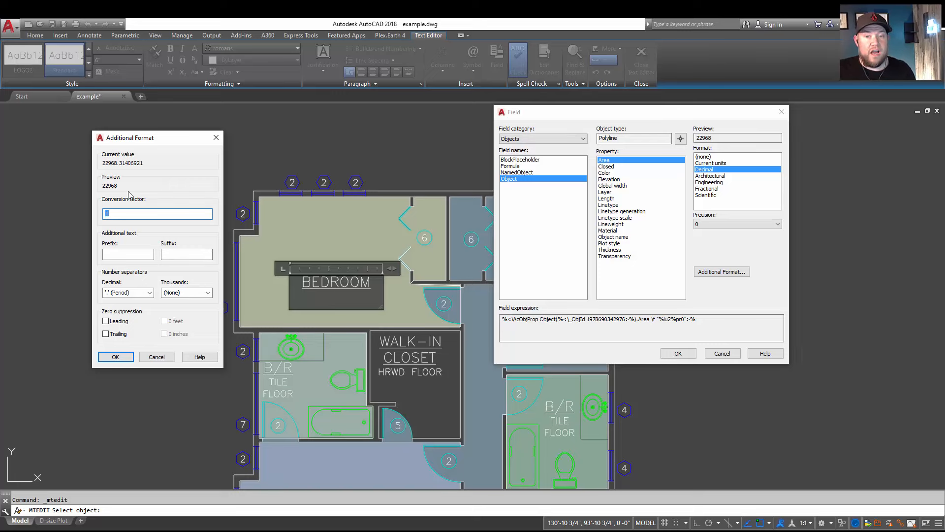
left_click(128, 254)
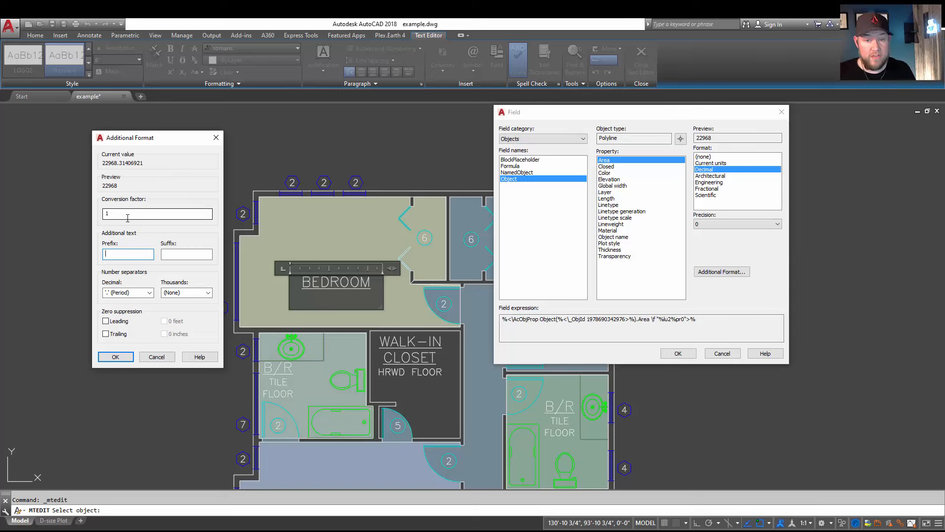
left_click(108, 213)
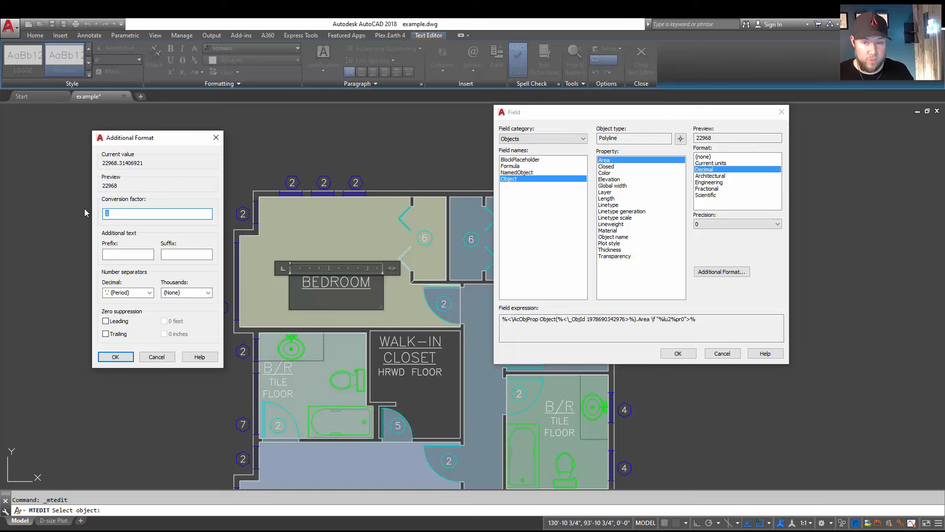
type("0.00694444")
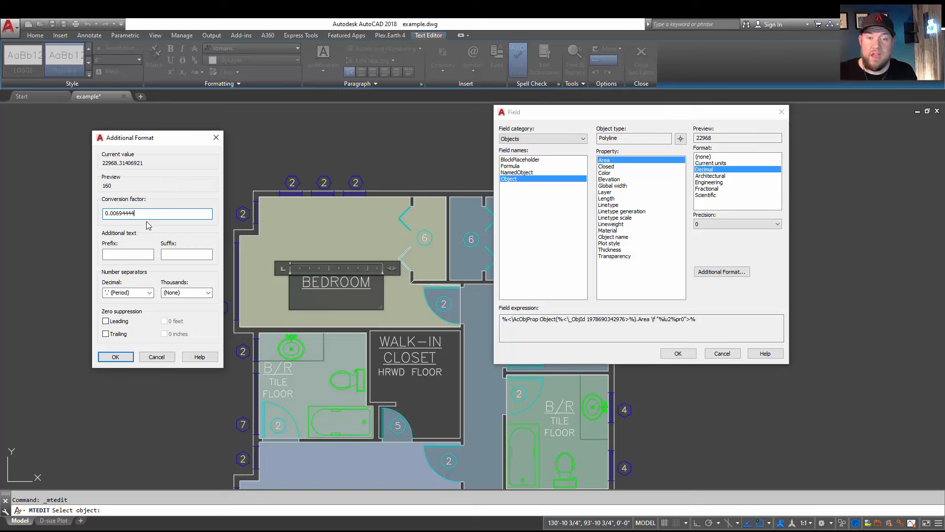
key("Tab")
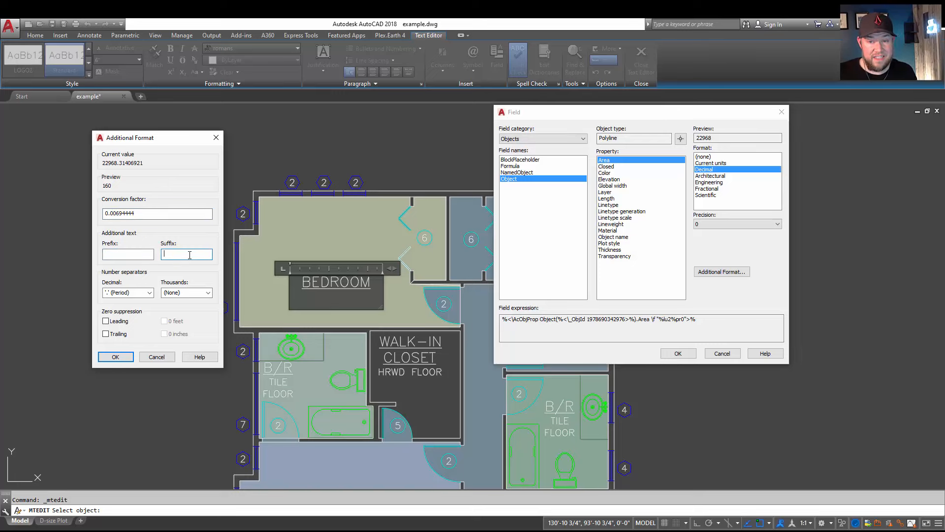
Add the suffix "sq. ft." to the area field and accept the additional format settings
left_click(189, 255)
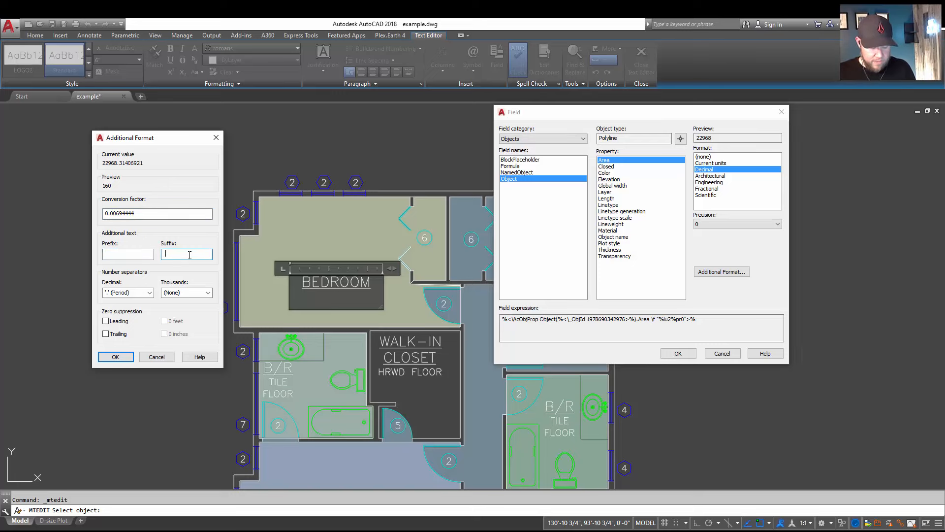
key("BackSpace")
key("BackSpace")
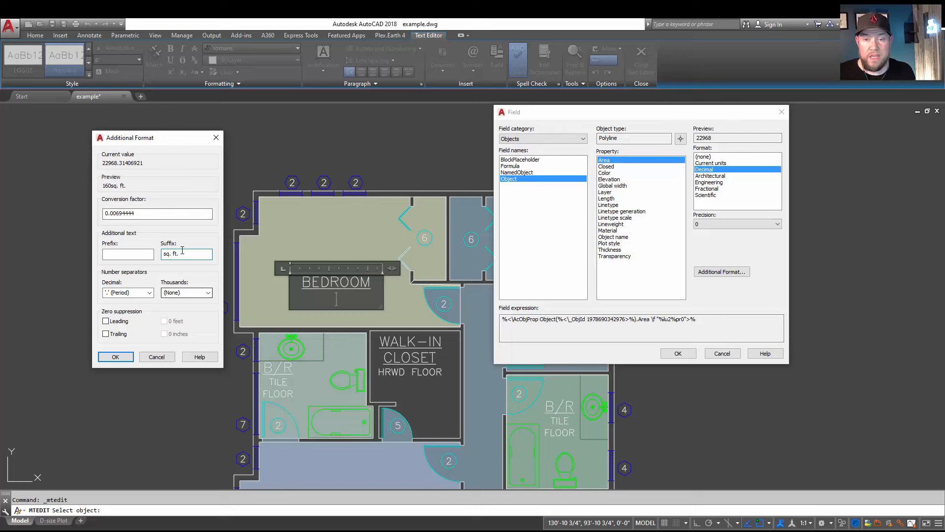
left_click_drag(181, 254, 161, 253)
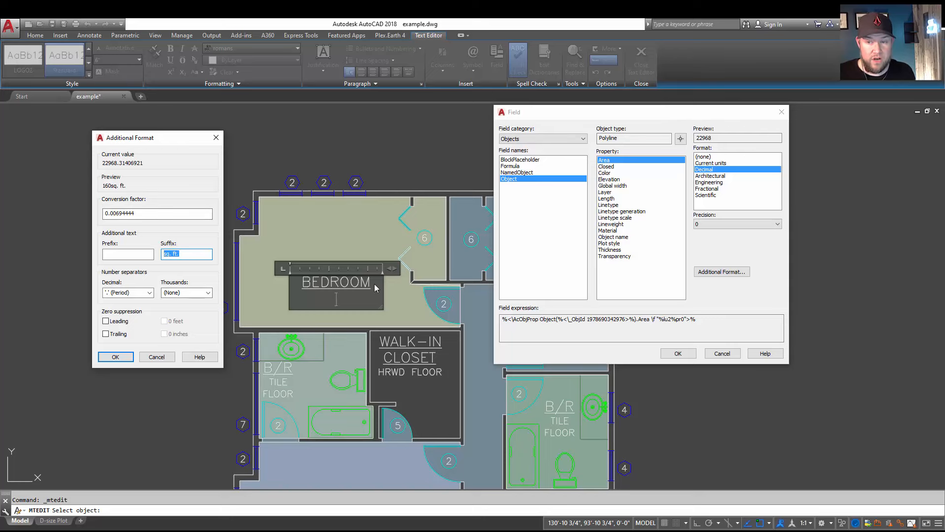
left_click(116, 356)
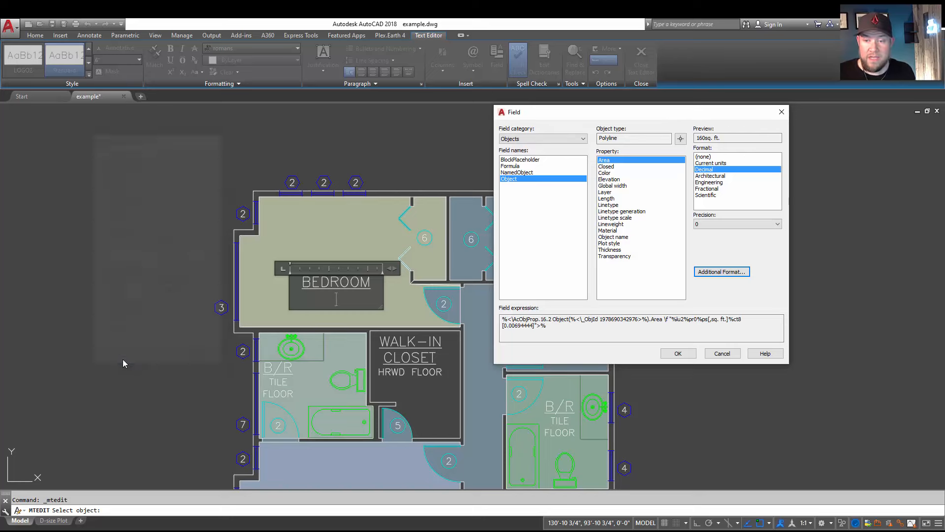
Insert the configured area field under BEDROOM and finish editing the label text
left_click(684, 355)
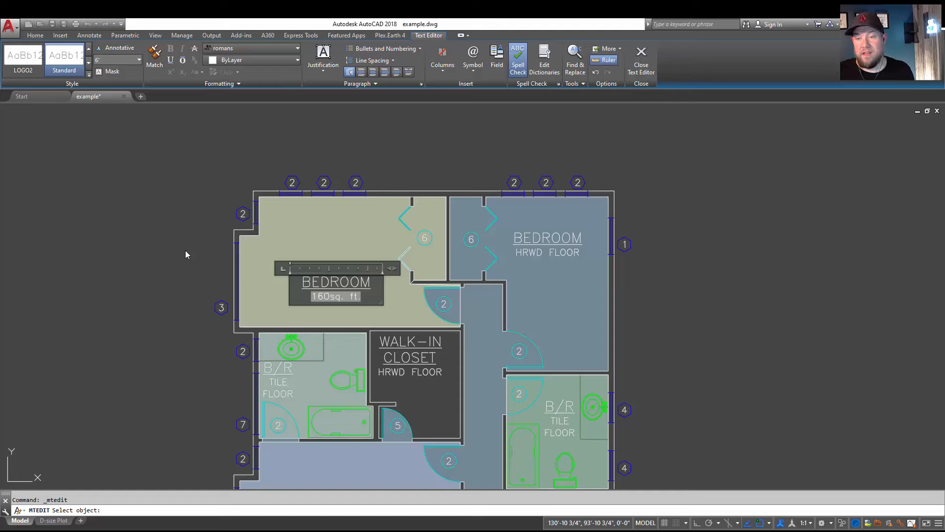
left_click(287, 289)
key("Escape")
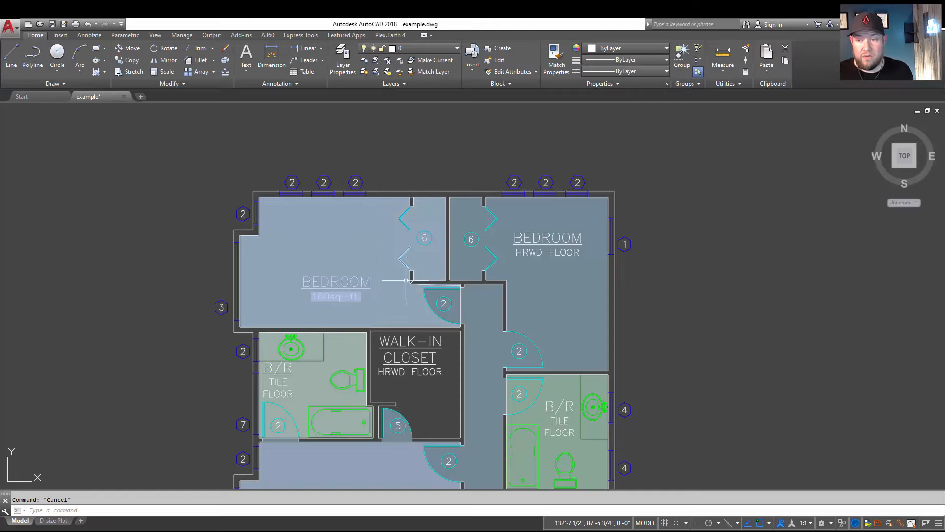
Stretch the upper edge of the bedroom's boundary polyline about 2' down into the room
left_click(429, 280)
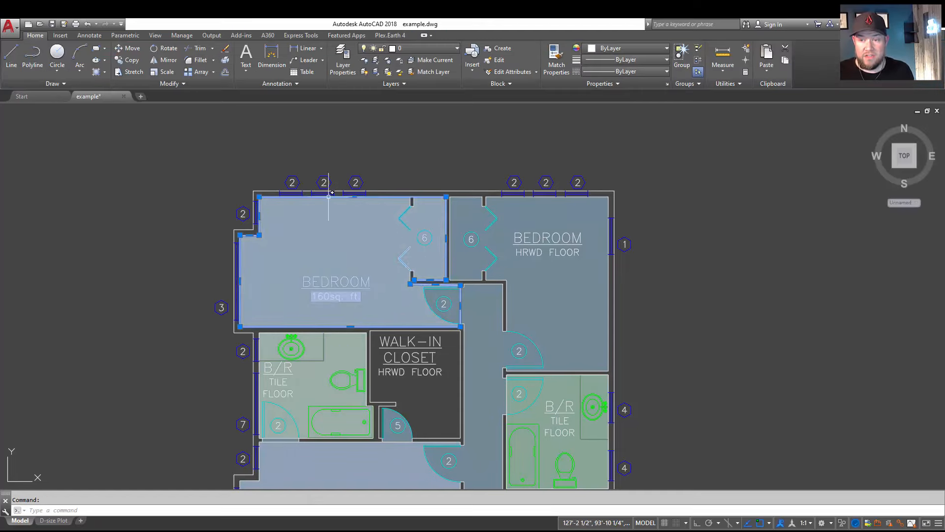
left_click(353, 198)
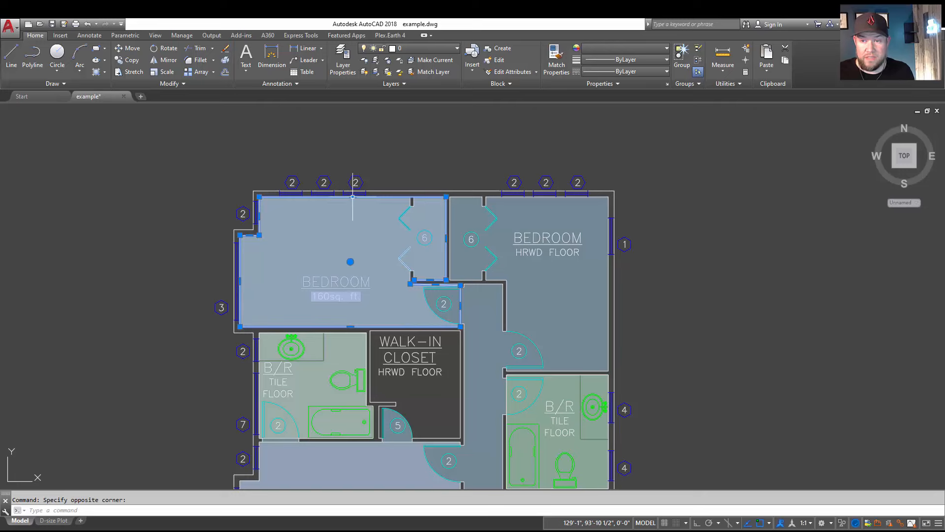
left_click(352, 197)
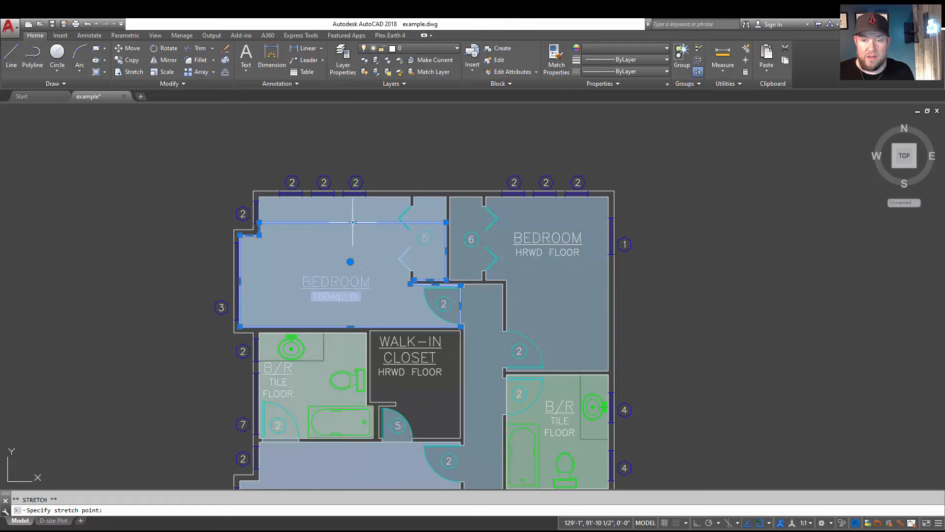
left_click(353, 223)
key("Escape")
Regenerate the drawing to update the area field in the bedroom label
scroll(324, 253, "up", 3)
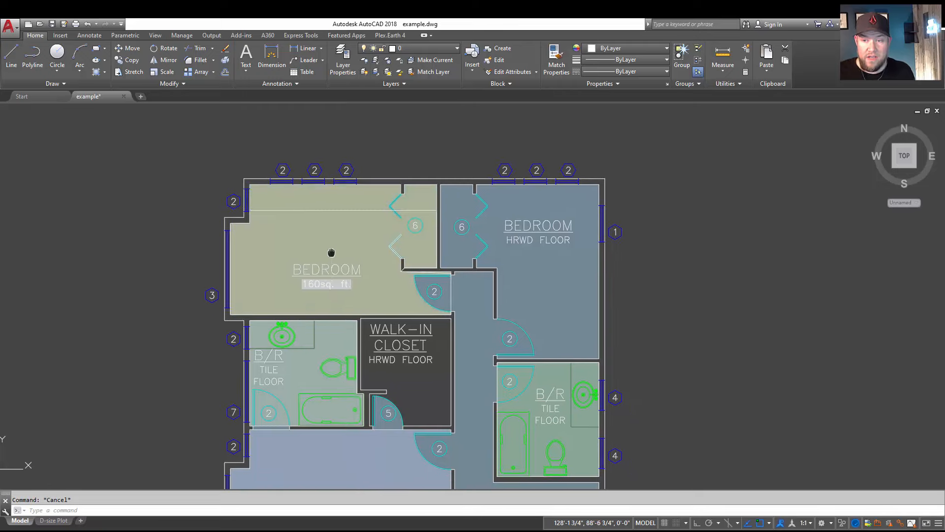
type("r")
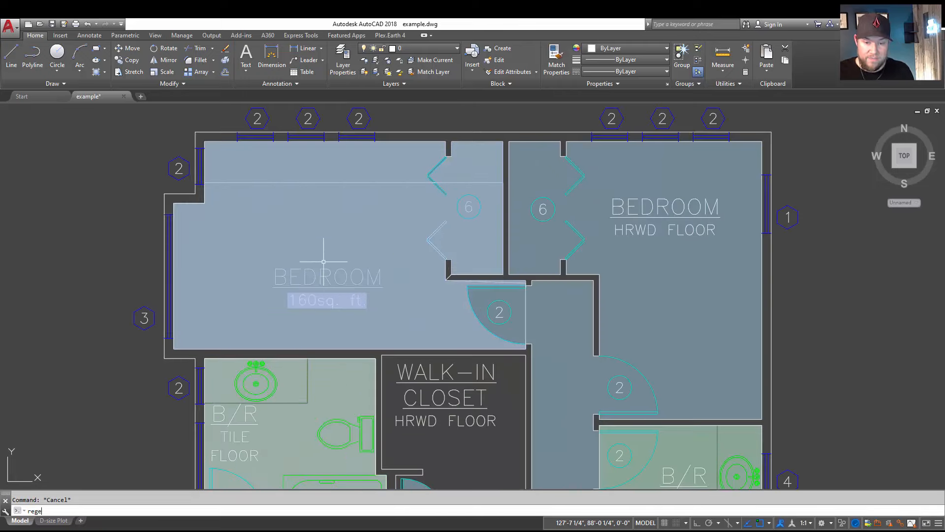
type("ege")
key("Return")
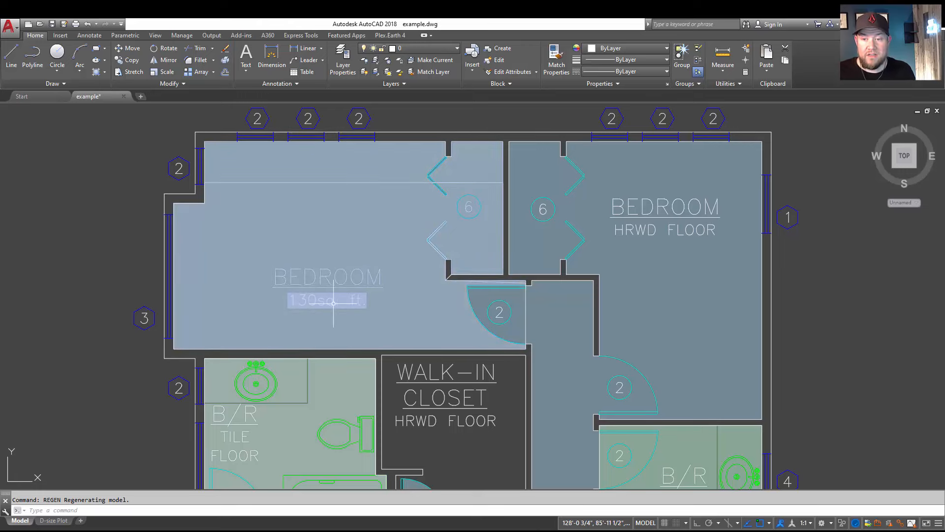
key("Escape")
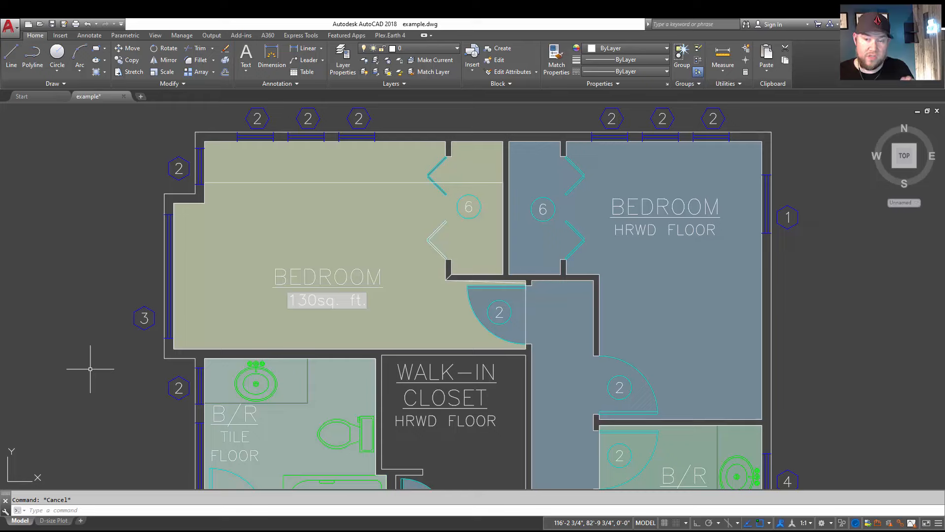
Stretch the upper edge of the first bedroom's boundary polyline straight back up to the inside face of the exterior wall, using ortho
left_click(338, 183)
left_click(354, 183)
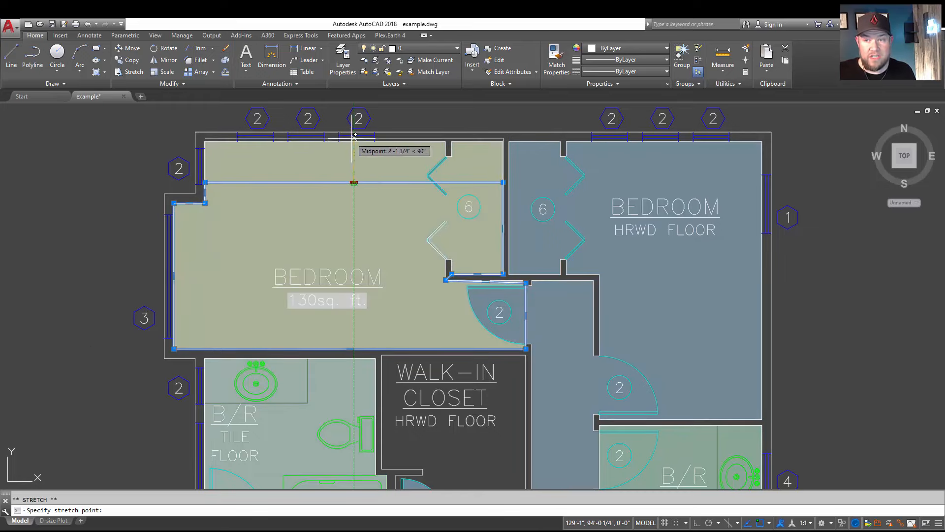
key("F4")
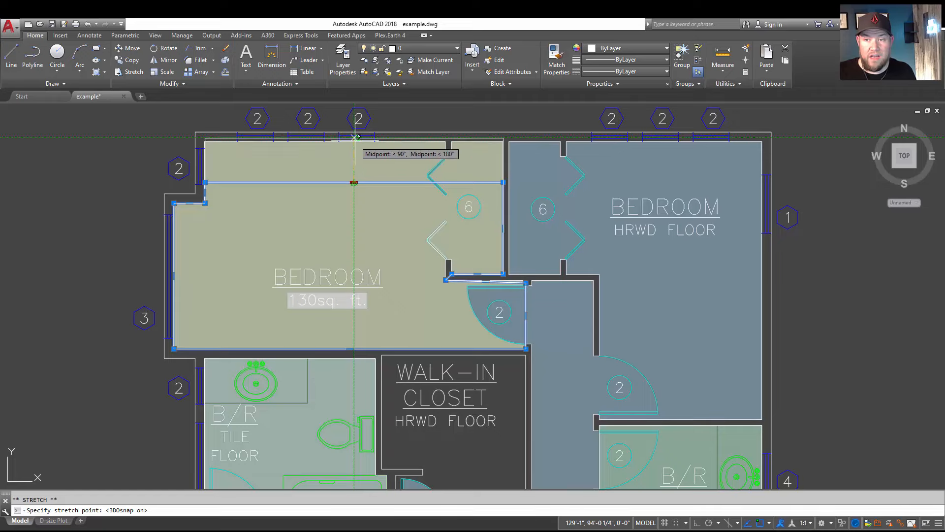
scroll(354, 137, "up", 4)
key("F4")
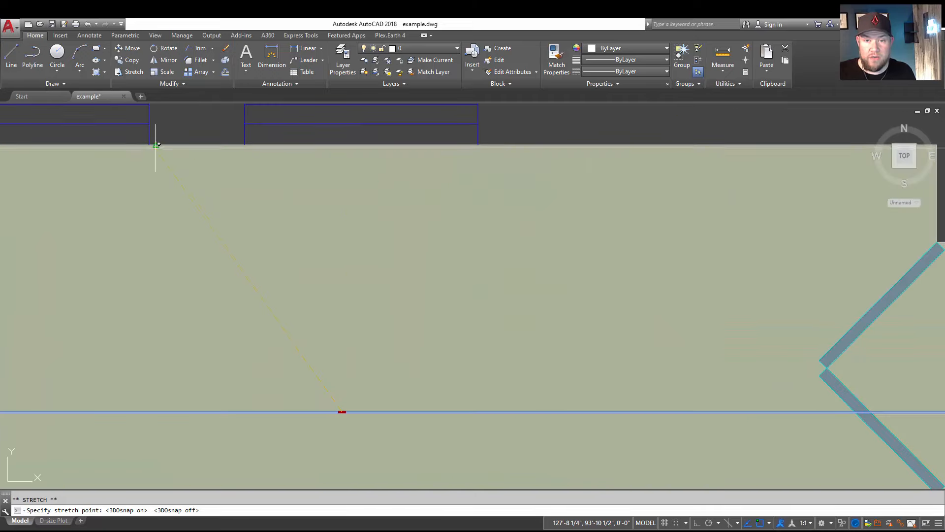
key("F4")
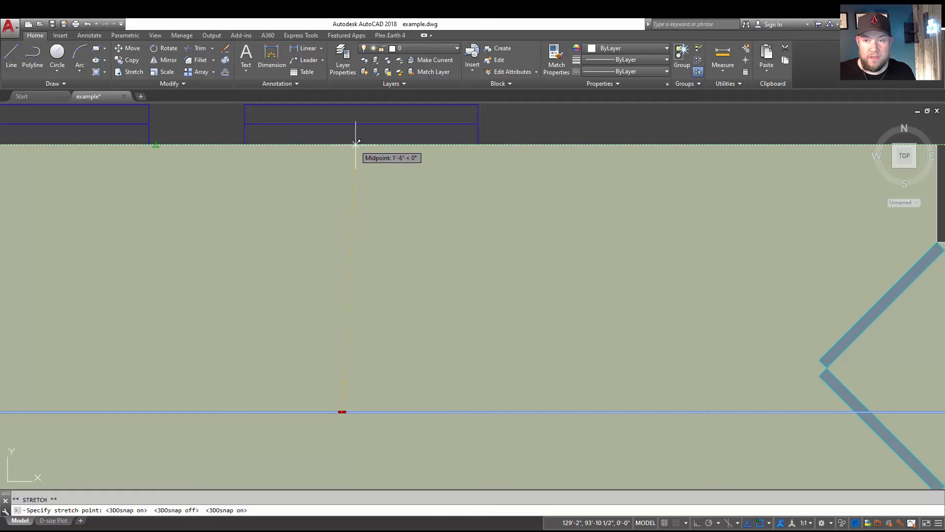
key("Escape")
scroll(345, 163, "down", 4)
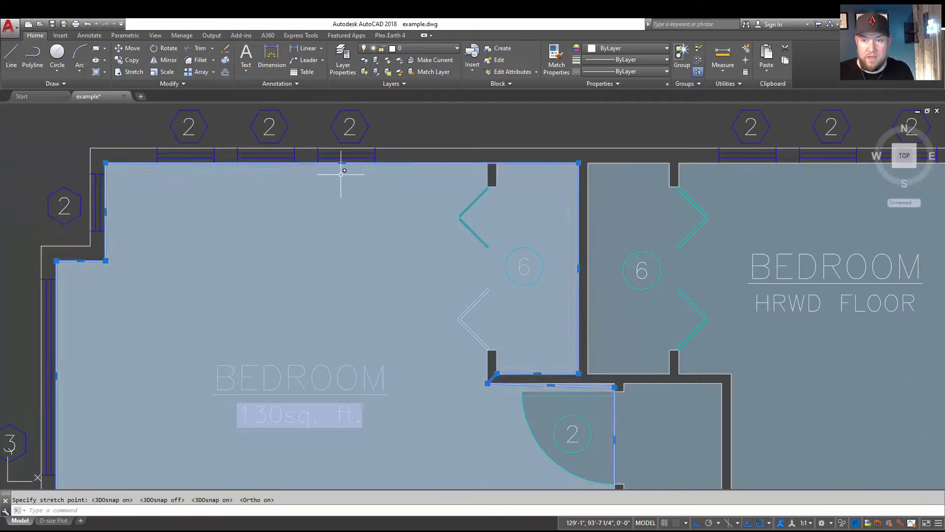
Regenerate the drawing to refresh the bedroom's area field for the restored boundary
scroll(59, 301, "down", 3)
scroll(61, 298, "down", 2)
type("RE")
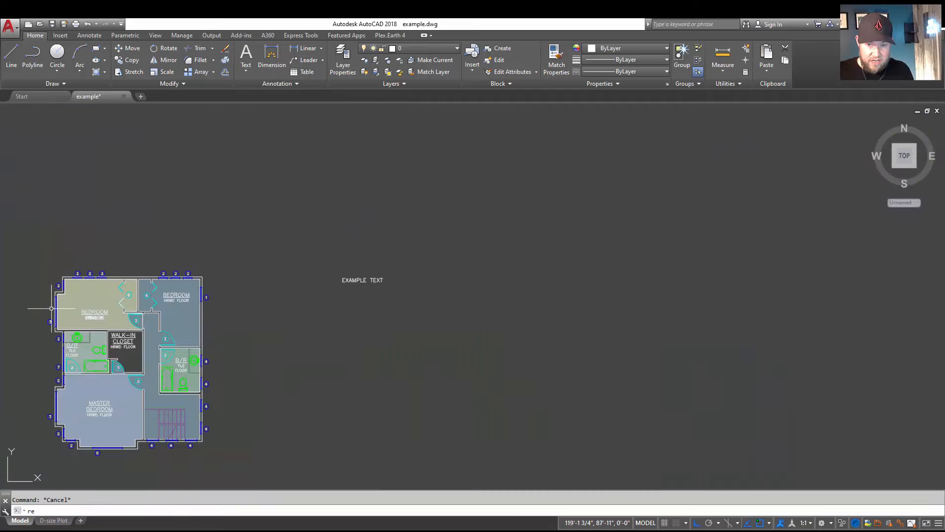
middle_click_drag(52, 309, 191, 311)
scroll(169, 315, "up", 6)
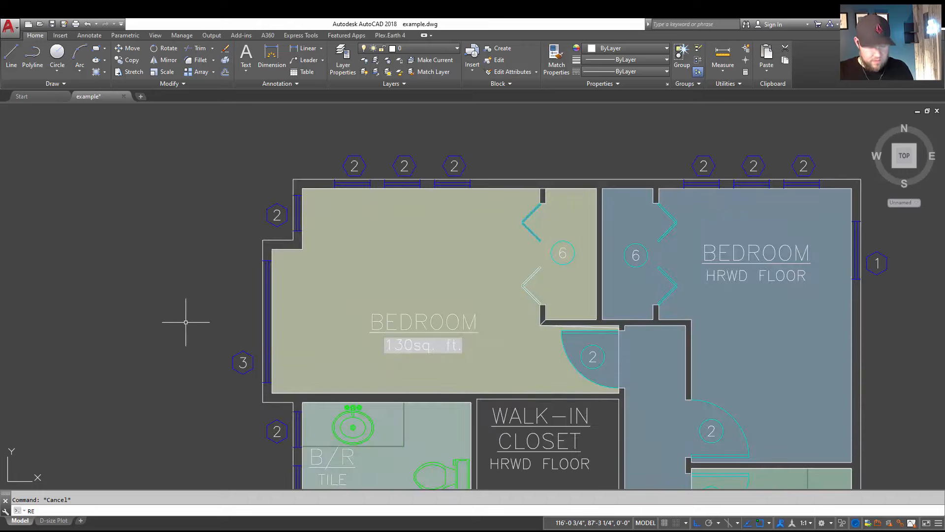
key("ctrl+0")
key("Escape")
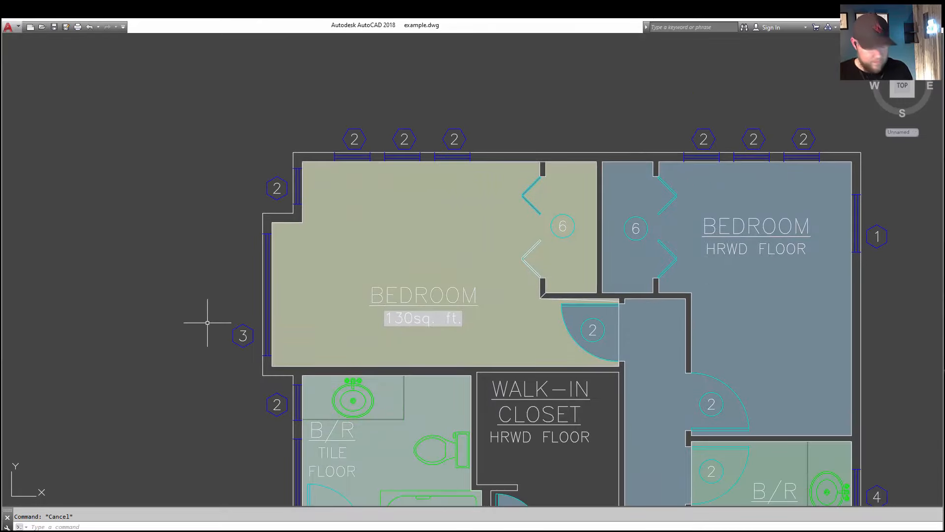
type("egen")
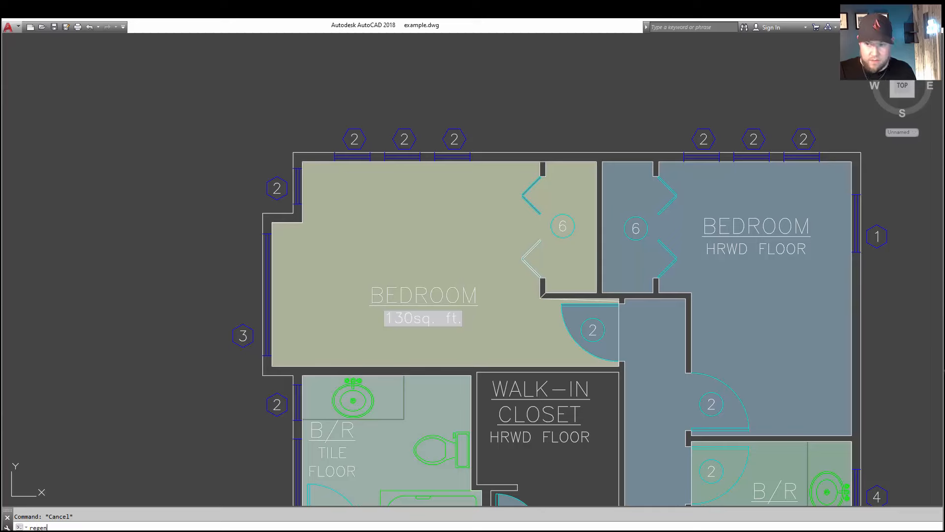
key("Return")
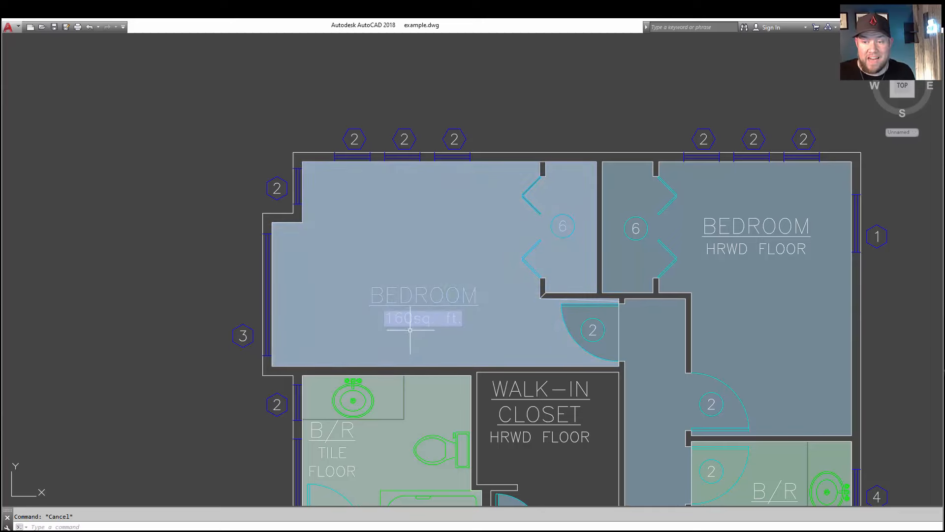
Insert the 8.5x11 Landscape layout from the Bottom Boxes_met.dwt template and switch to that layout
scroll(321, 357, "down", 7)
middle_click_drag(265, 357, 228, 310)
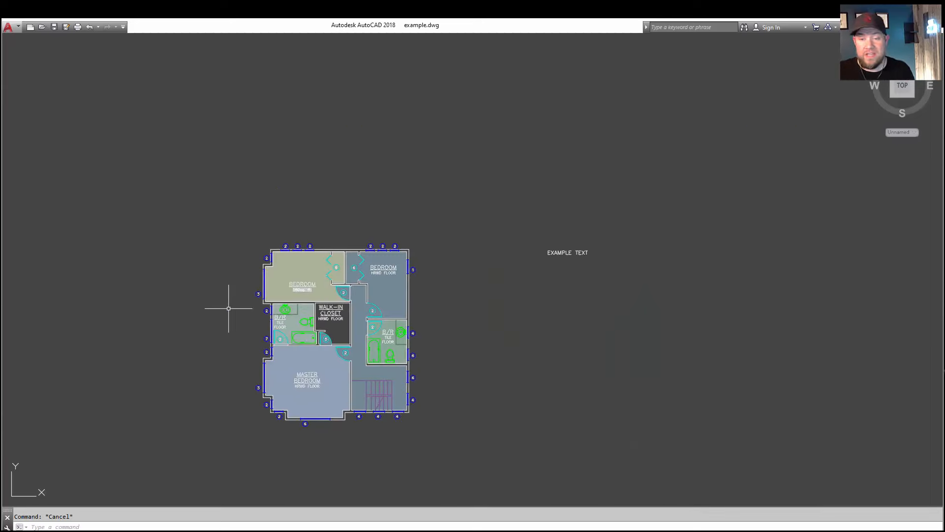
scroll(228, 286, "up", 2)
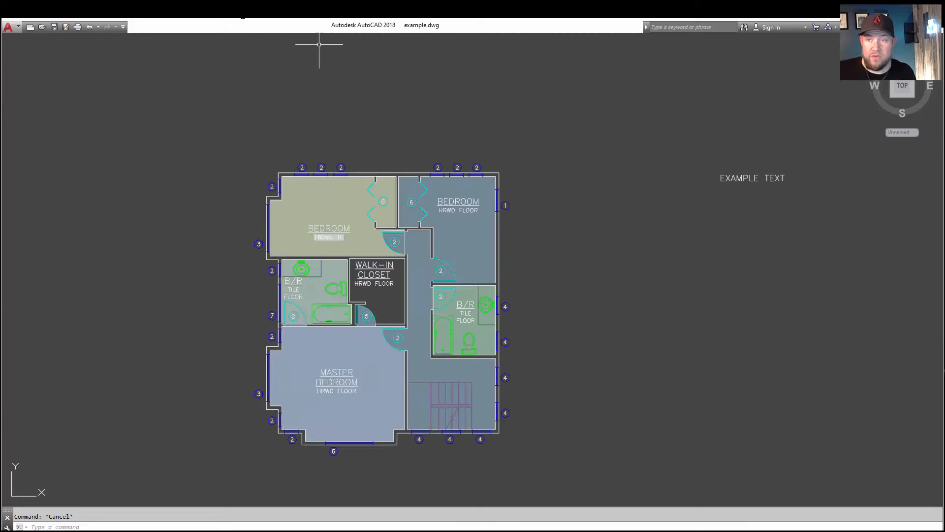
key("ctrl+0")
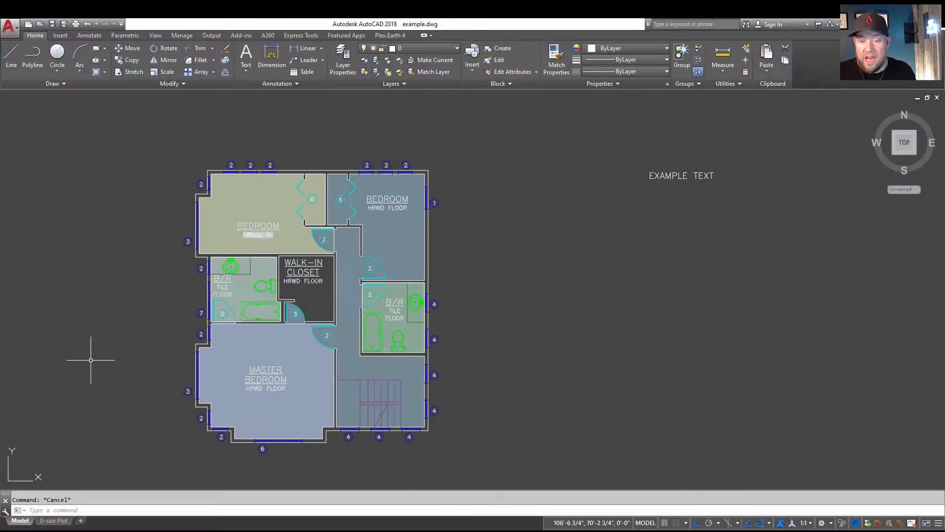
right_click(21, 523)
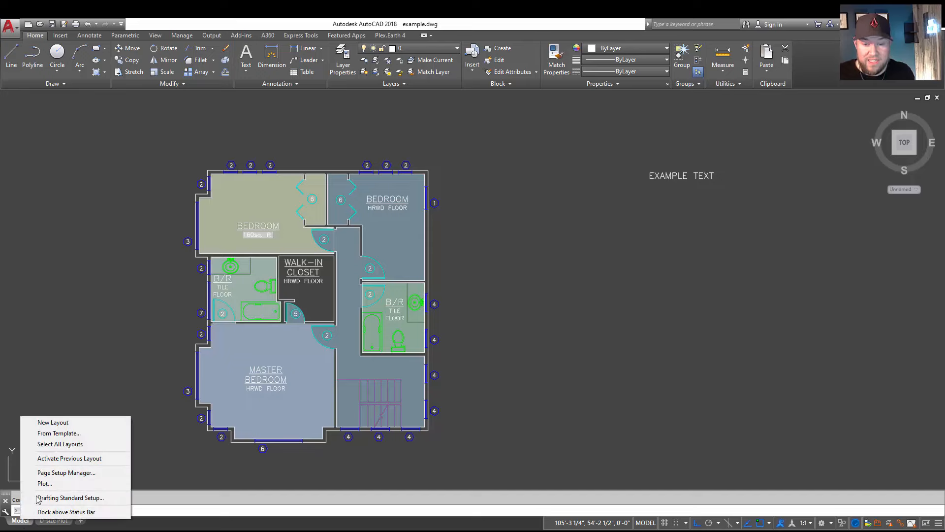
left_click(59, 433)
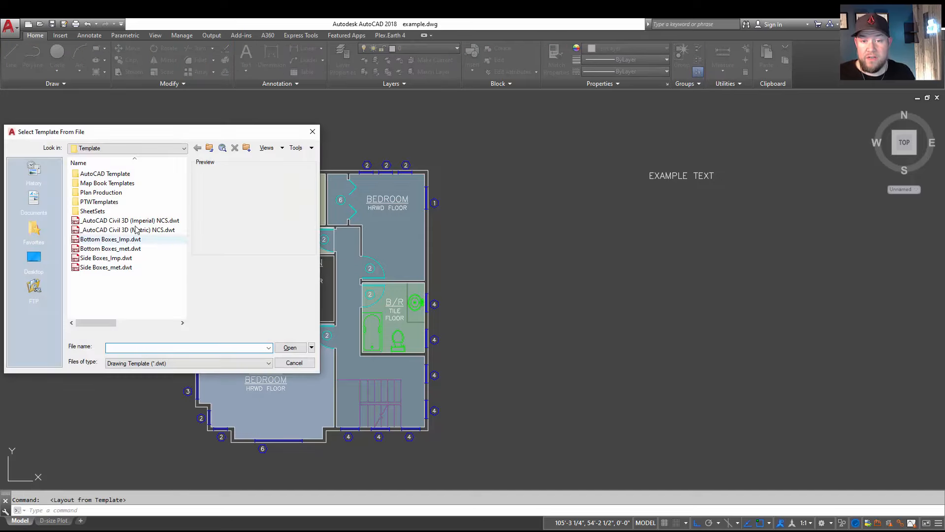
double_click(113, 249)
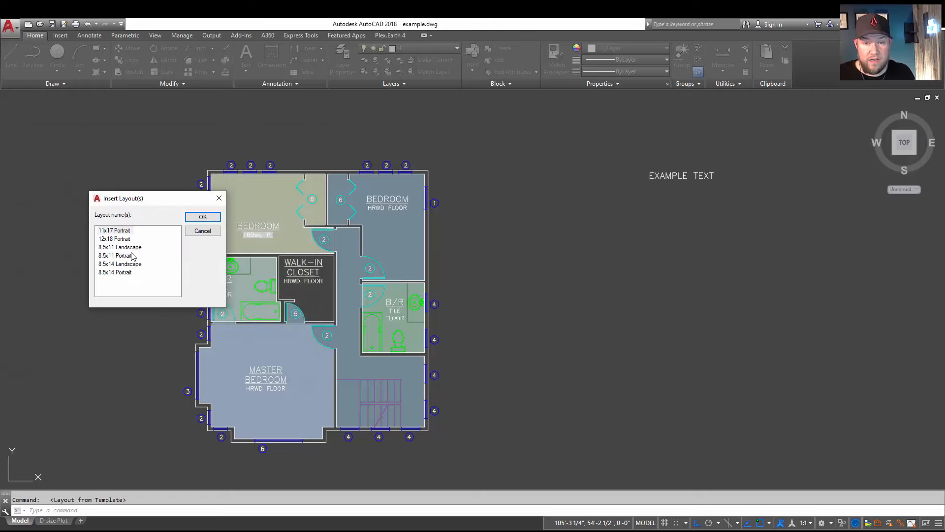
left_click(135, 247)
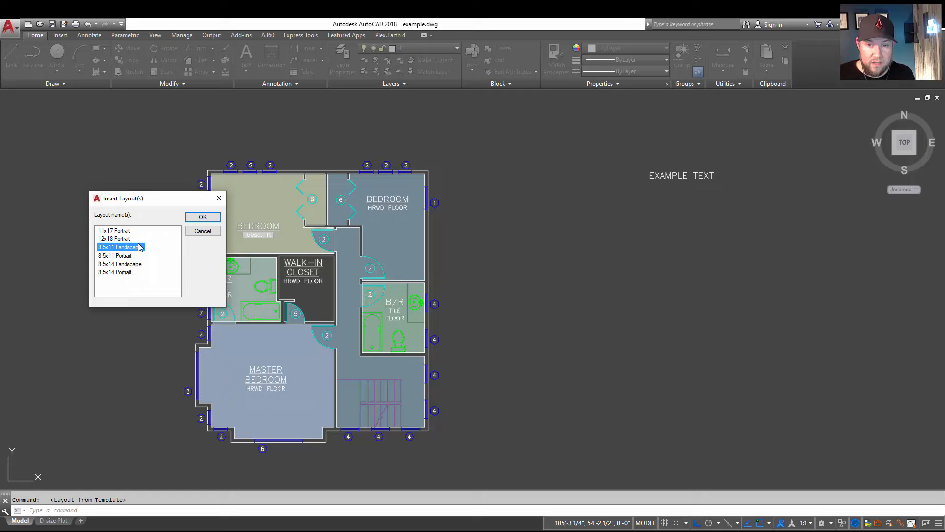
left_click(203, 217)
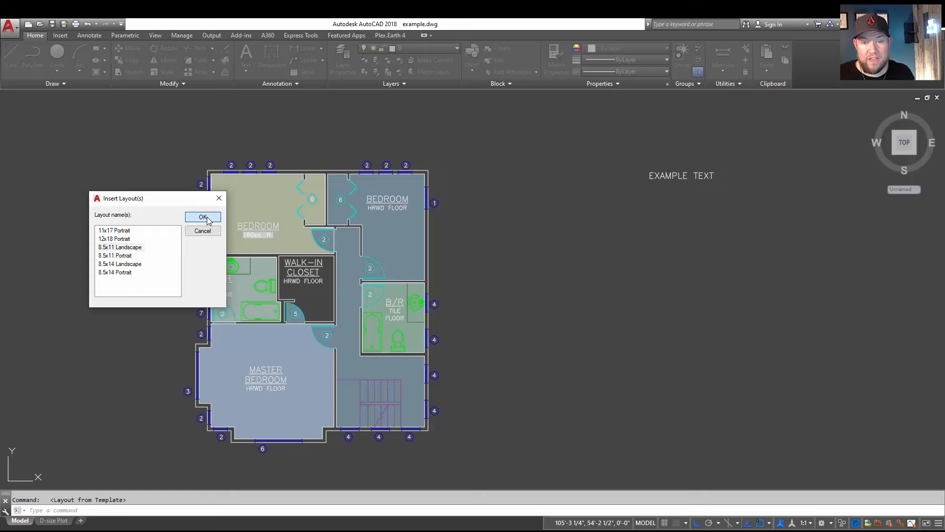
left_click(114, 521)
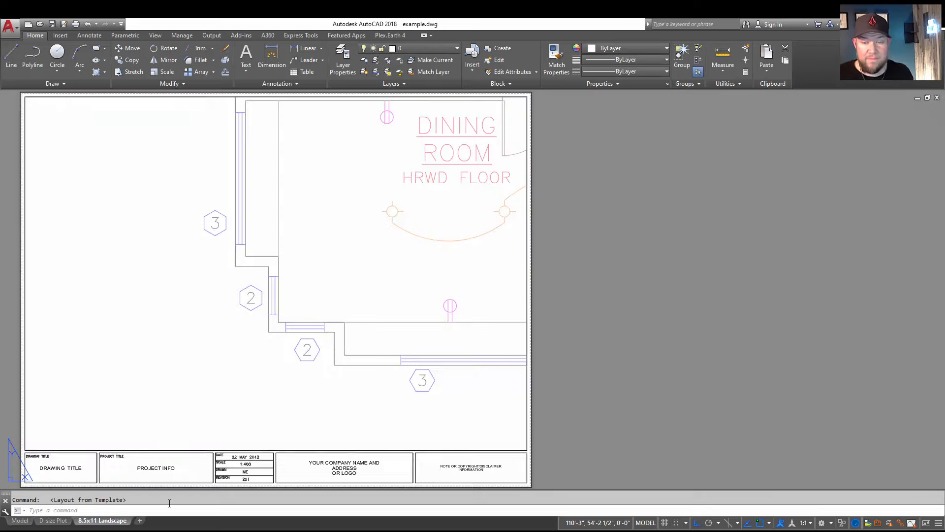
Open the title block's attributes for editing and start inserting a field into the DESIGN_DATE value
scroll(306, 387, "up", 2)
scroll(495, 391, "down", 8)
scroll(493, 391, "up", 4)
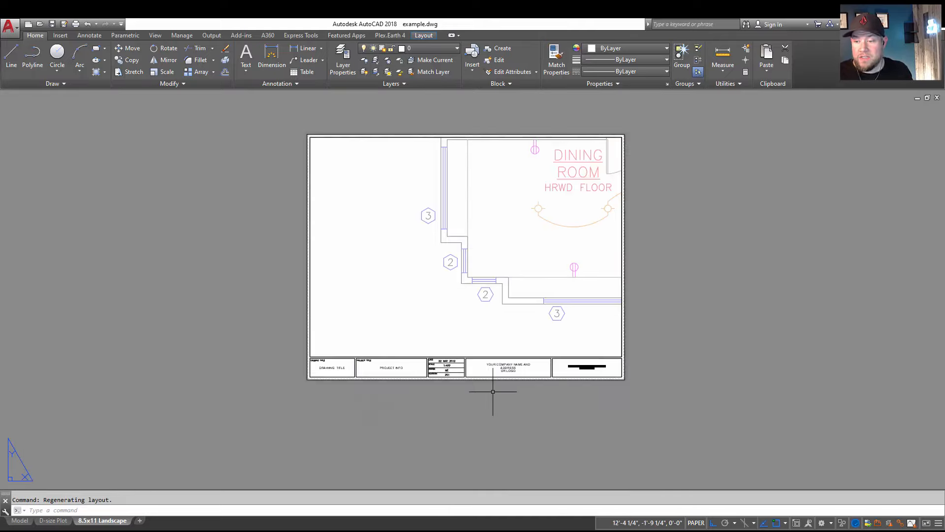
scroll(493, 392, "up", 10)
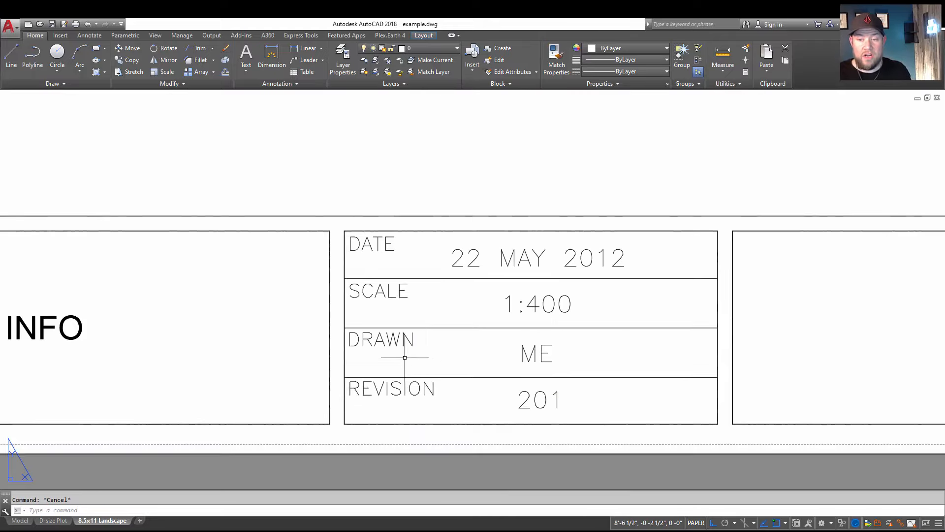
scroll(405, 358, "down", 6)
scroll(492, 356, "up", 4)
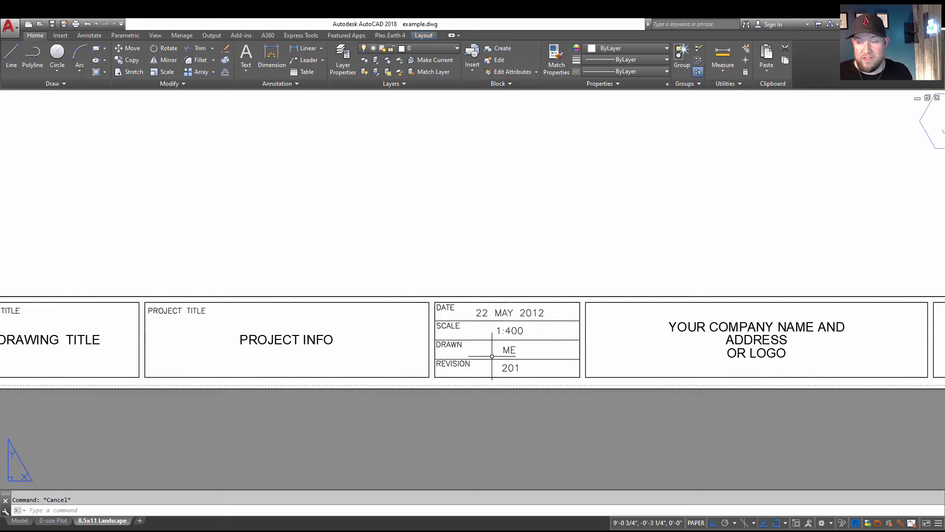
double_click(505, 313)
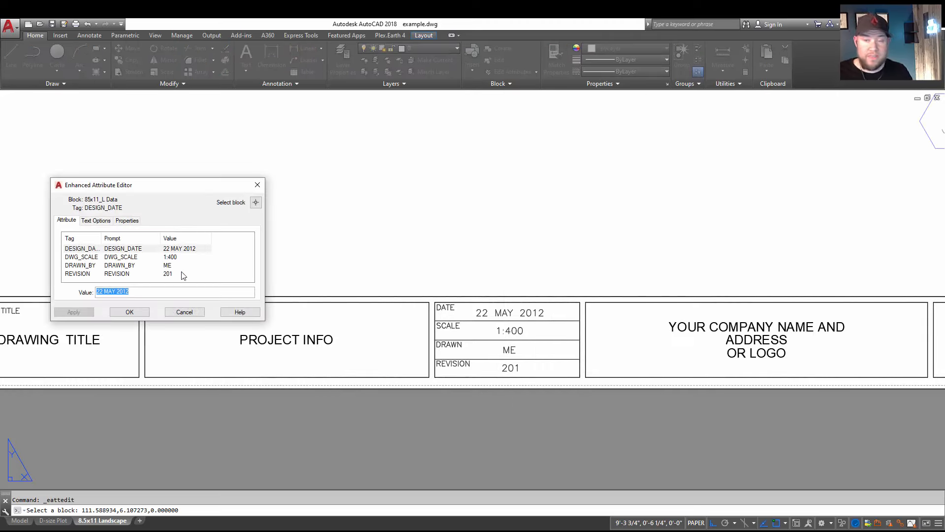
right_click(117, 292)
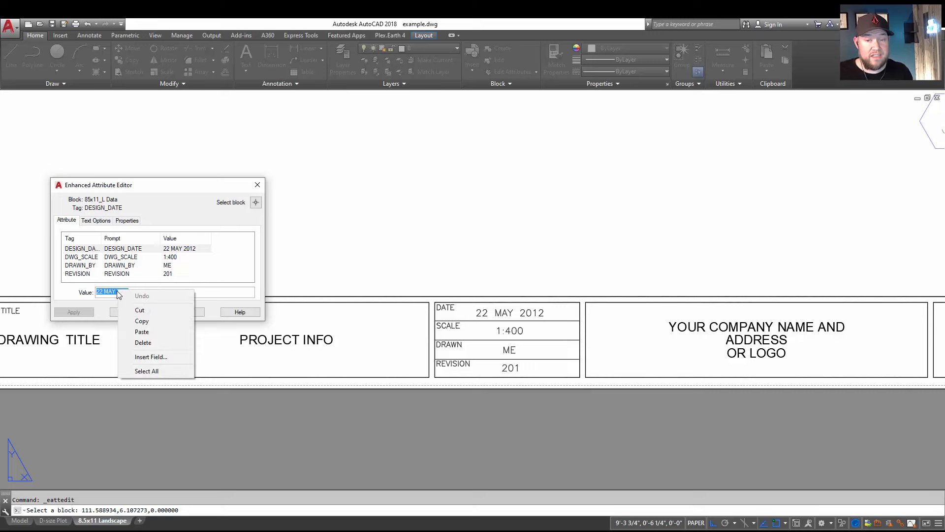
left_click(150, 359)
Insert the Date field from the Date & Time category in d-MMM-yy format as the design date and accept the attribute changes
left_click(530, 140)
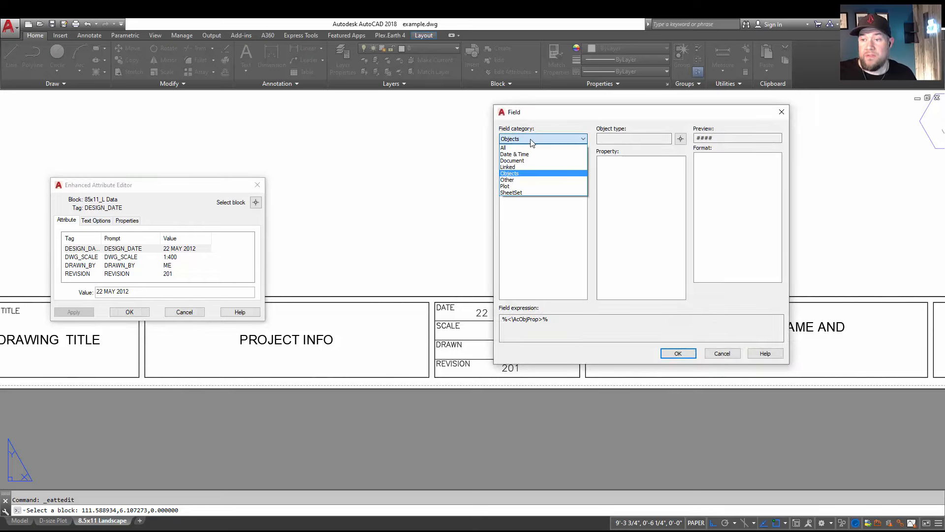
left_click(517, 152)
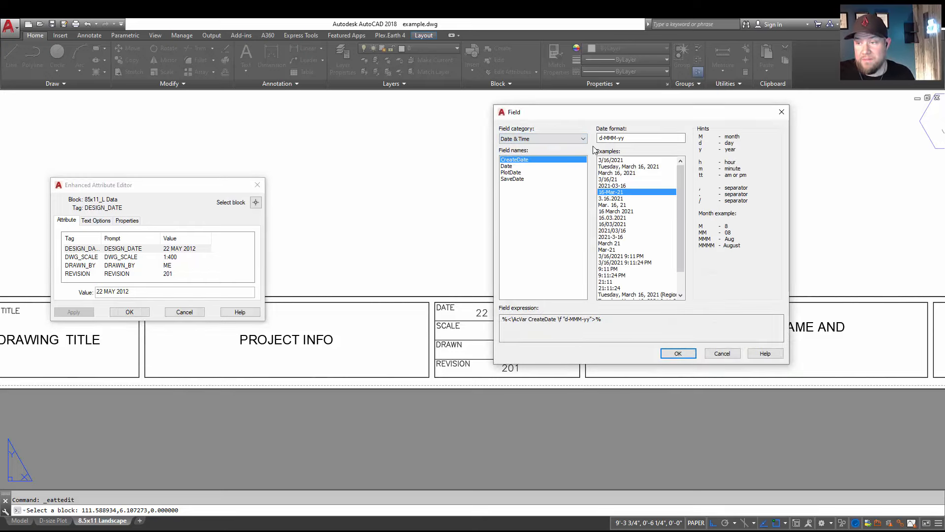
left_click_drag(621, 112, 416, 28)
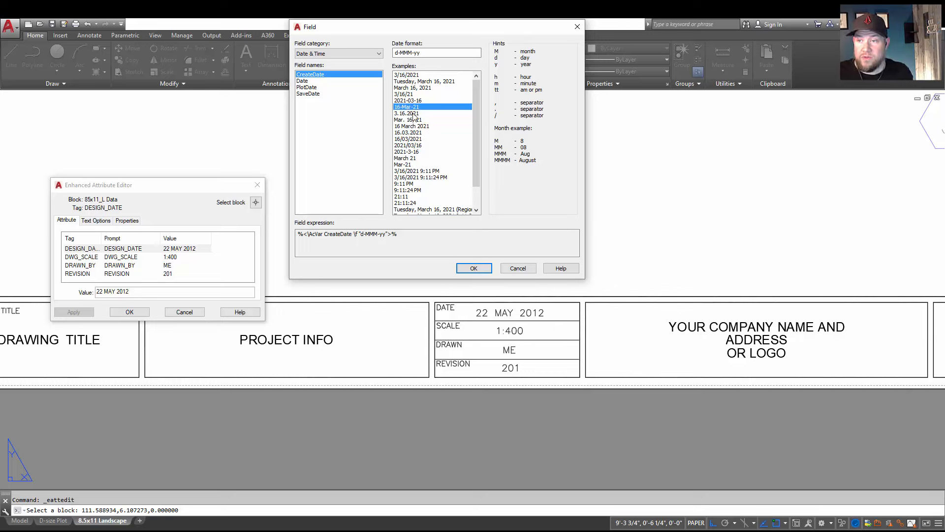
left_click(302, 81)
left_click(474, 268)
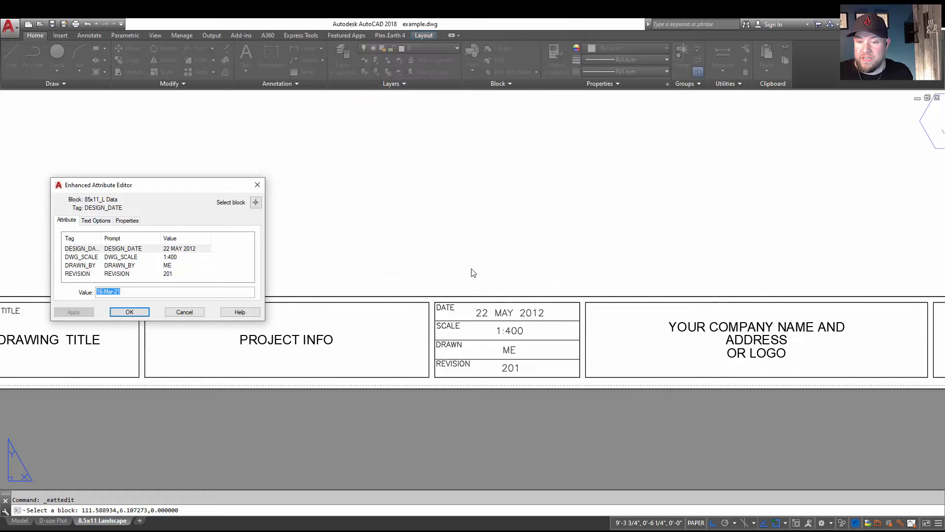
left_click(130, 312)
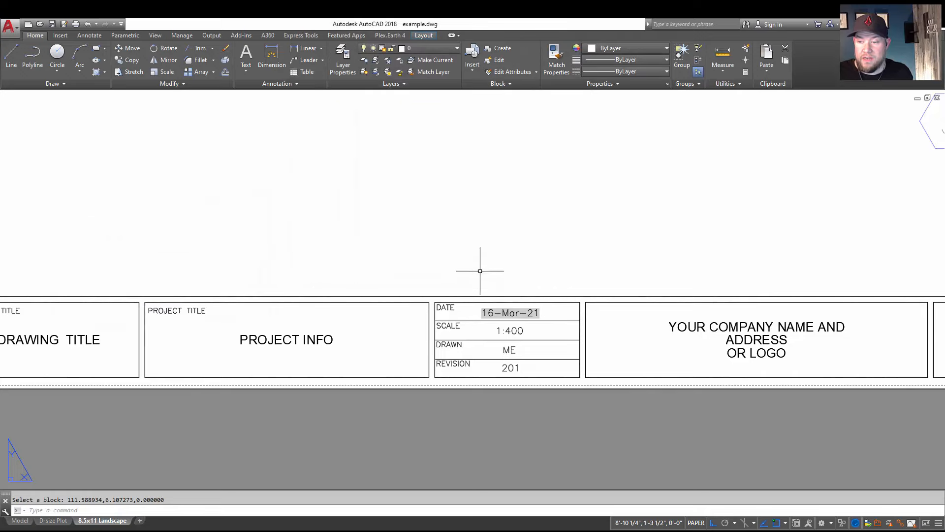
Examine the title block's date field along with its drawing title, project, scale, drawn and revision entries
middle_click_drag(612, 285, 555, 282)
key("Escape")
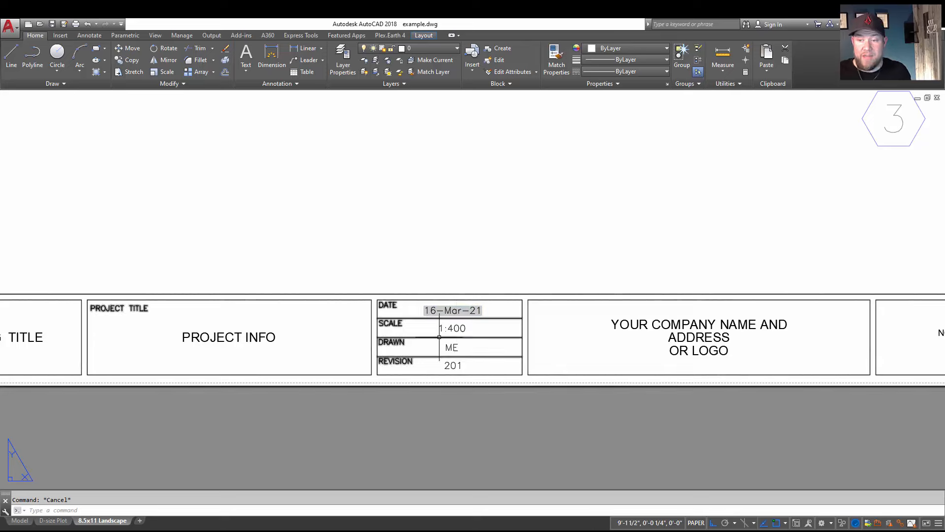
scroll(532, 315, "down", 2)
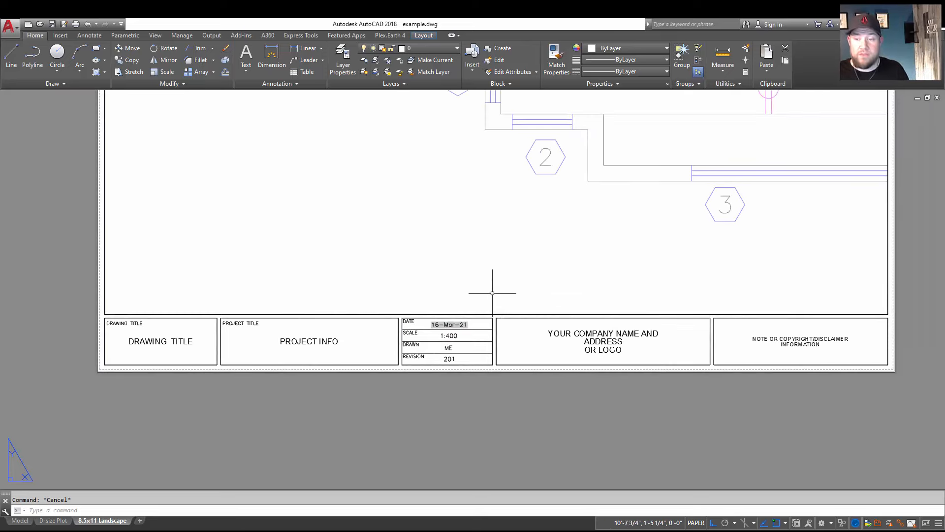
scroll(495, 290, "up", 2)
scroll(483, 277, "down", 2)
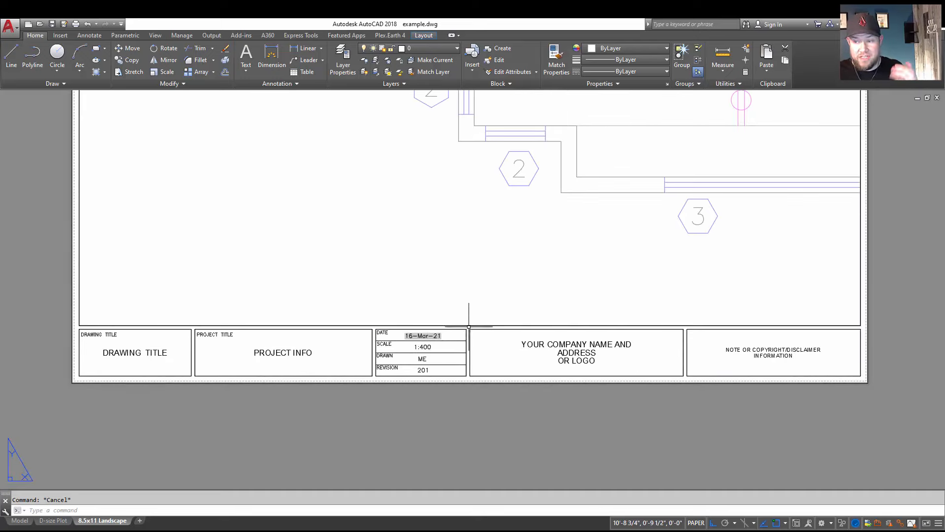
scroll(527, 315, "up", 2)
scroll(522, 299, "down", 3)
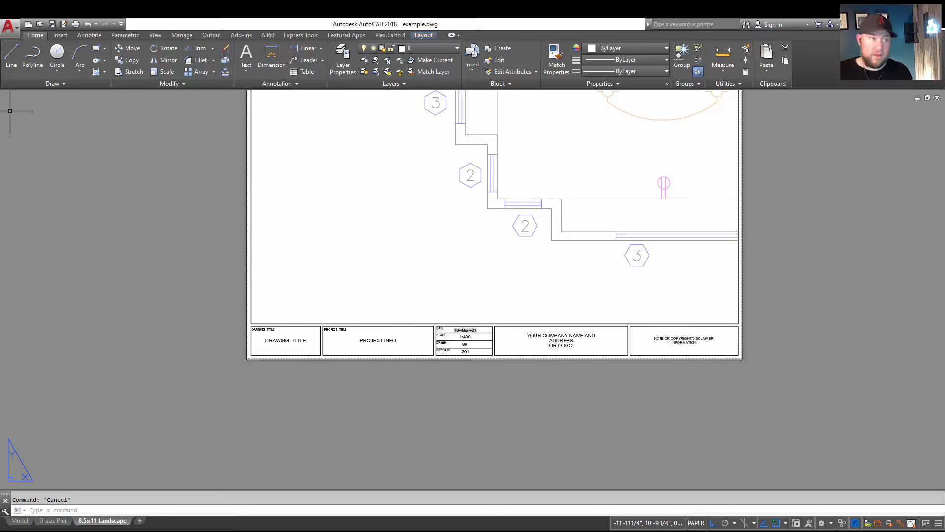
scroll(175, 376, "up", 2)
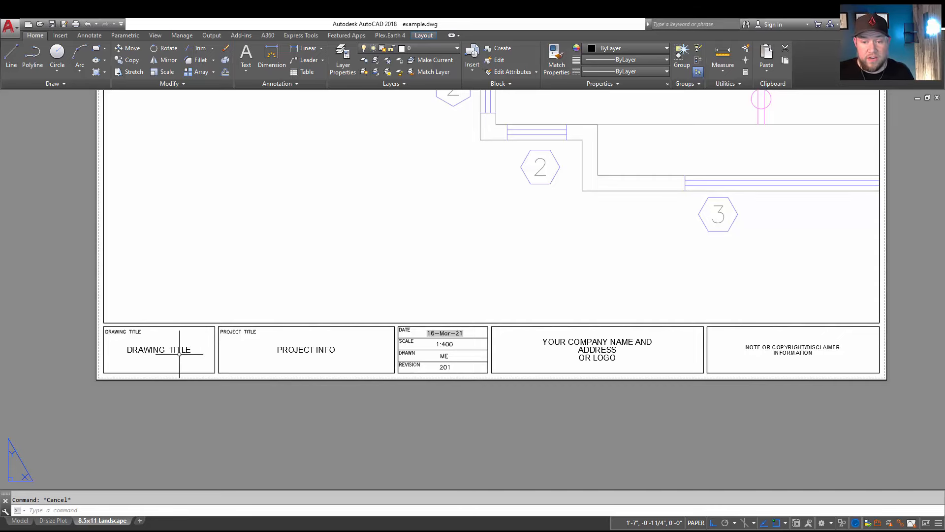
scroll(179, 354, "up", 2)
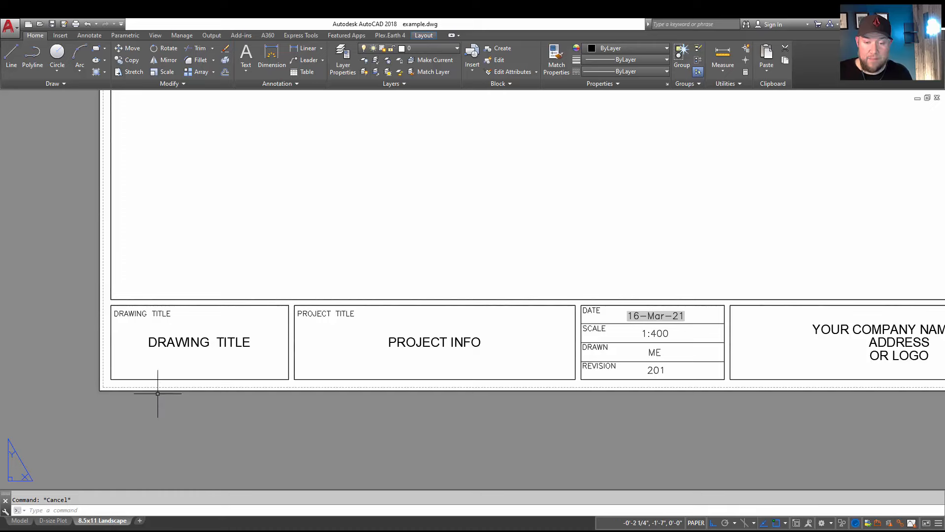
Open the DRAWING TITLE text in the title block for editing and start inserting a field in place of its placeholder text
double_click(221, 341)
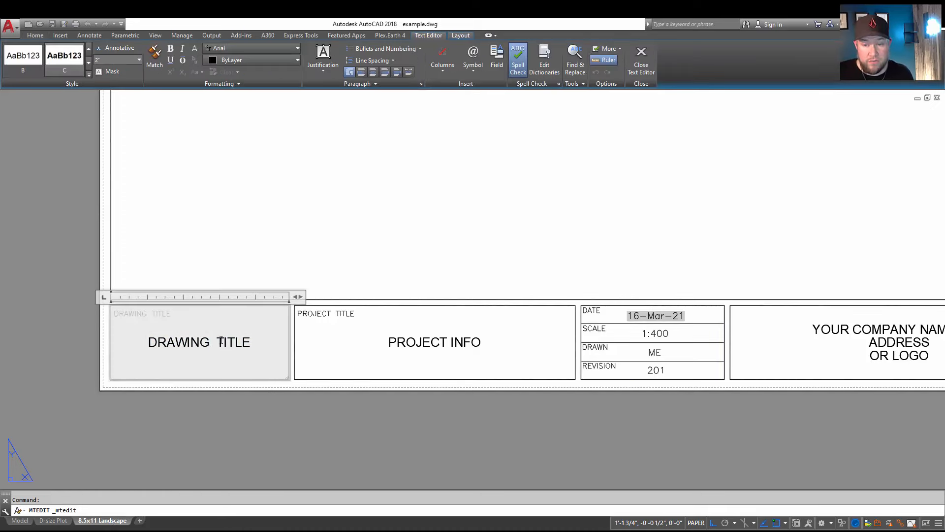
double_click(236, 344)
left_click_drag(253, 344, 134, 337)
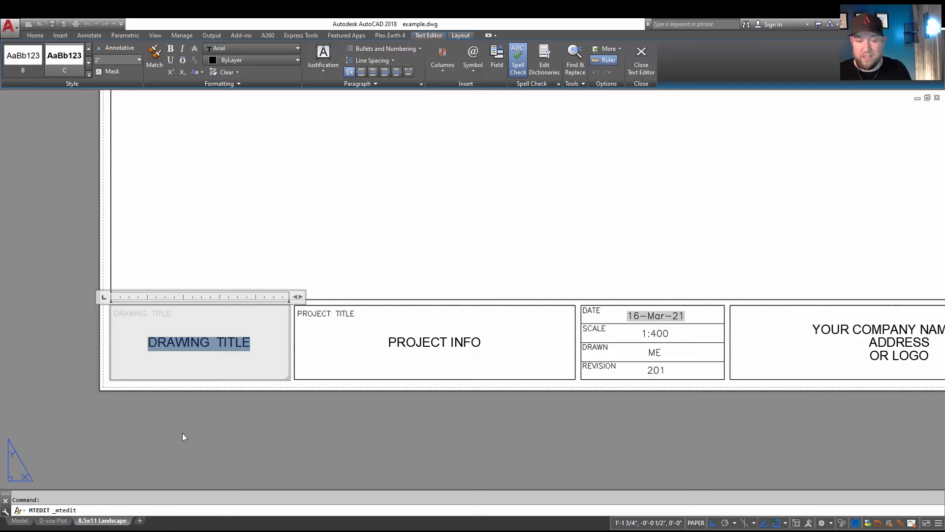
right_click(193, 342)
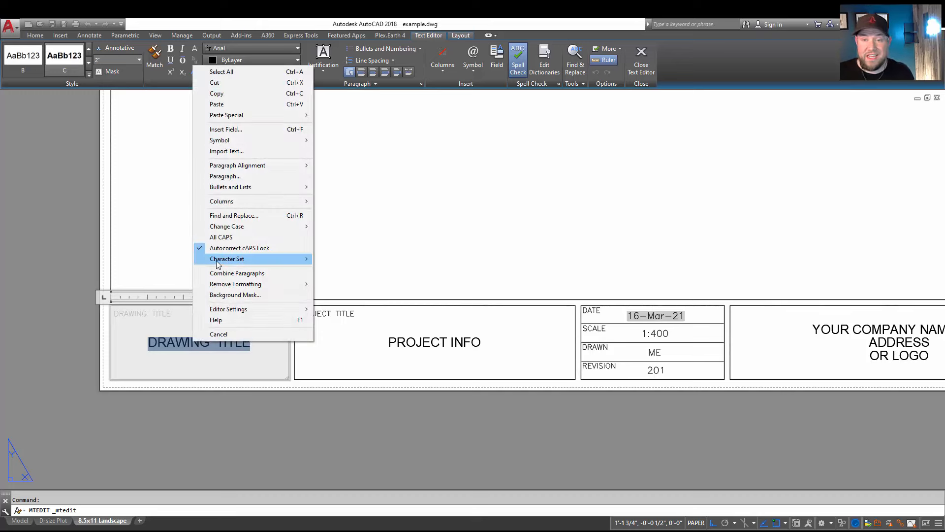
left_click(236, 130)
Set the field category to Other and choose SystemVariable as the field name
left_click(338, 55)
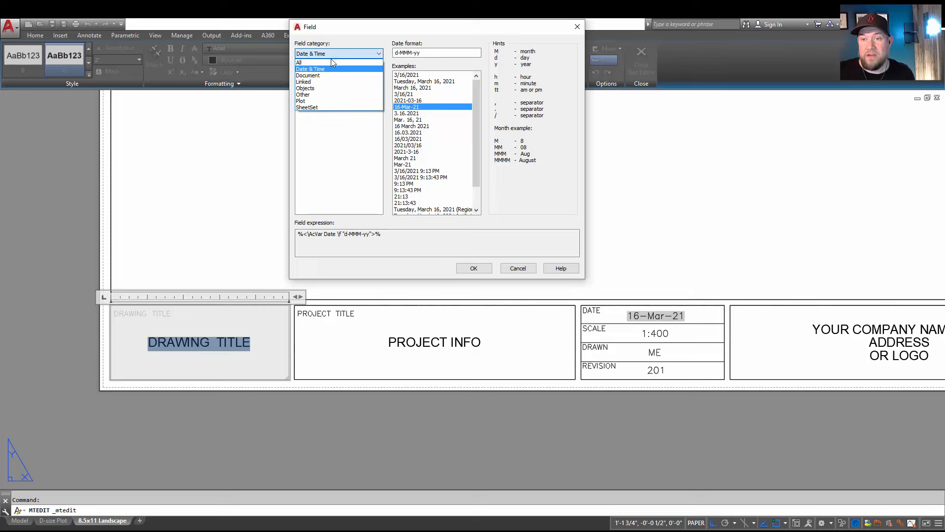
left_click(308, 75)
left_click(327, 54)
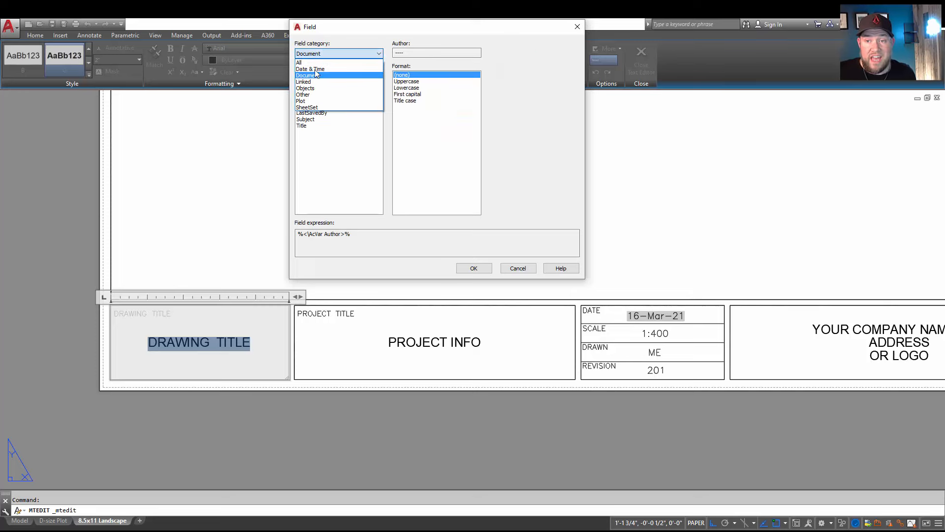
left_click(302, 95)
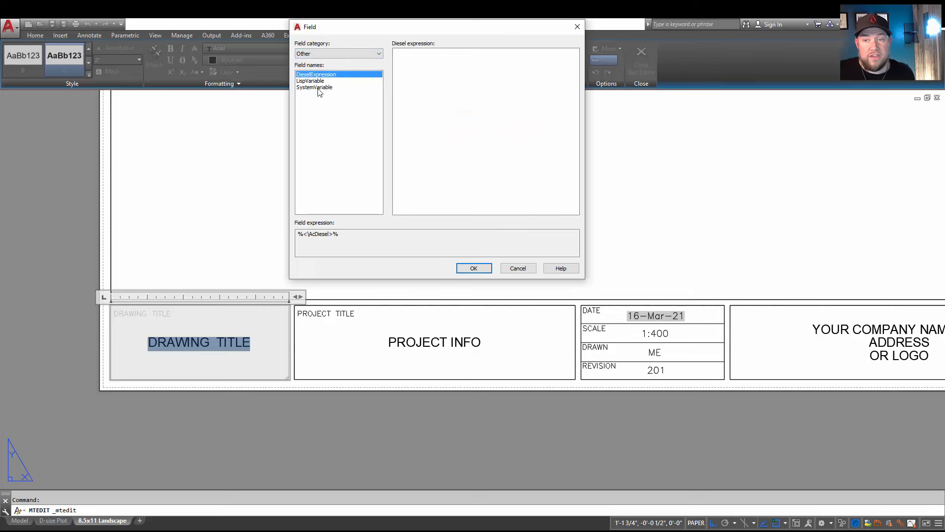
left_click(319, 88)
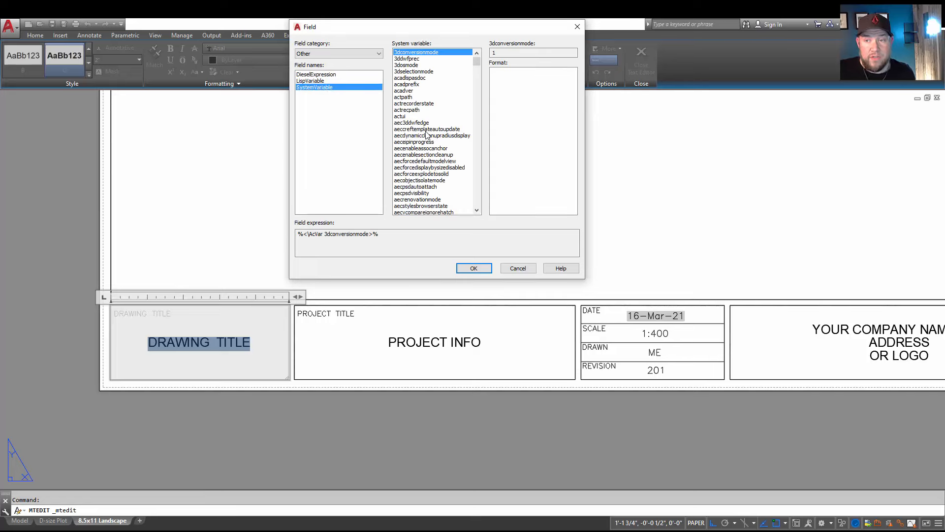
Insert the ctab system variable in Uppercase format as the drawing title and finish the text edit
scroll(438, 95, "down", 2)
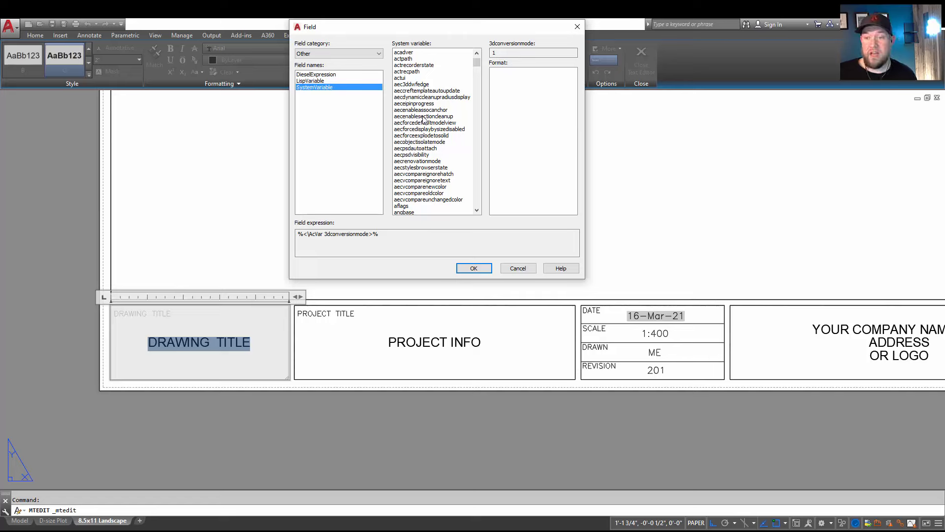
scroll(424, 126, "down", 2)
scroll(423, 132, "down", 3)
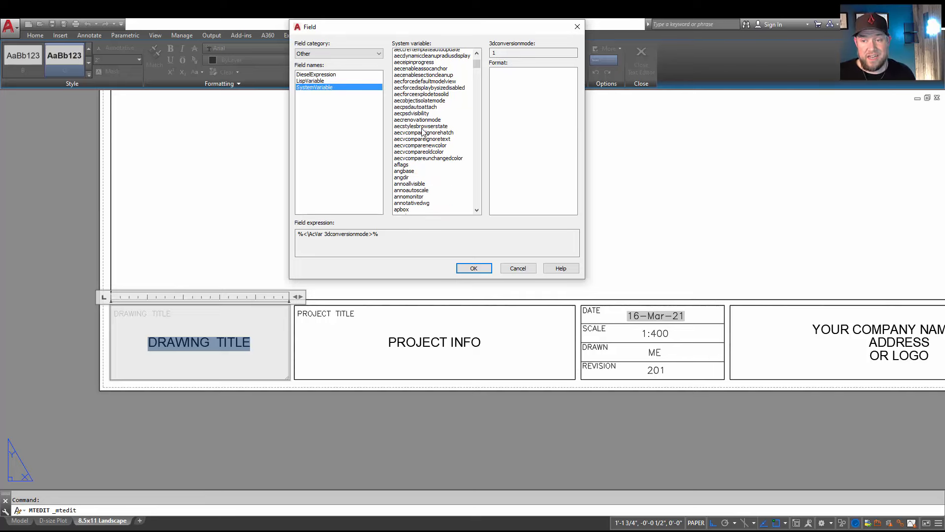
left_click(424, 130)
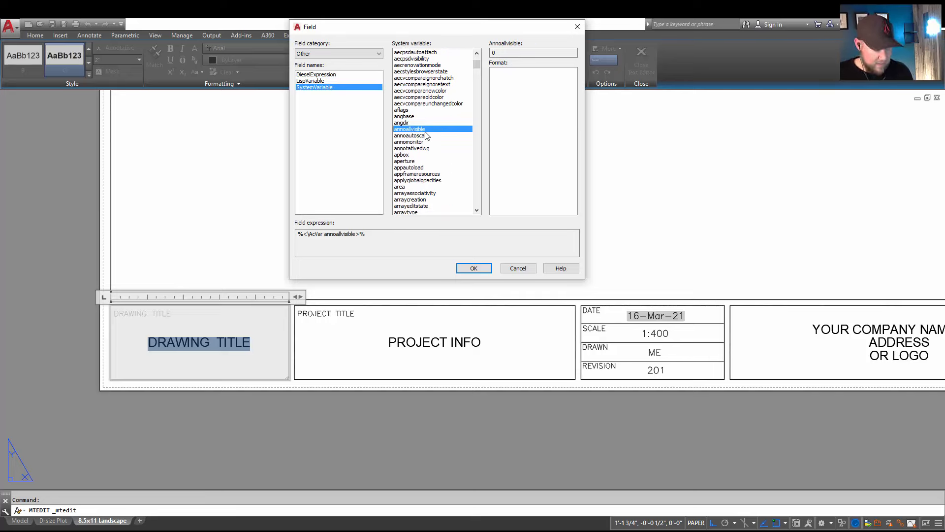
type("ctab")
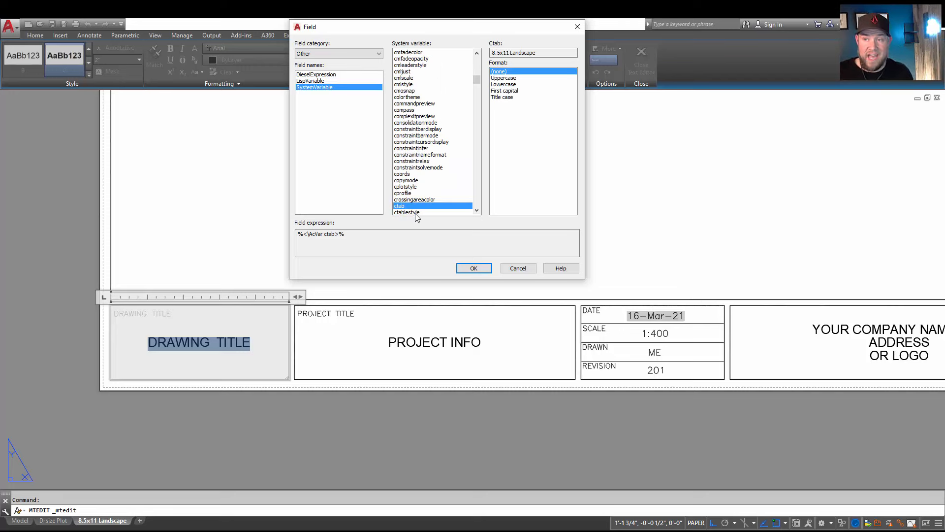
left_click(514, 78)
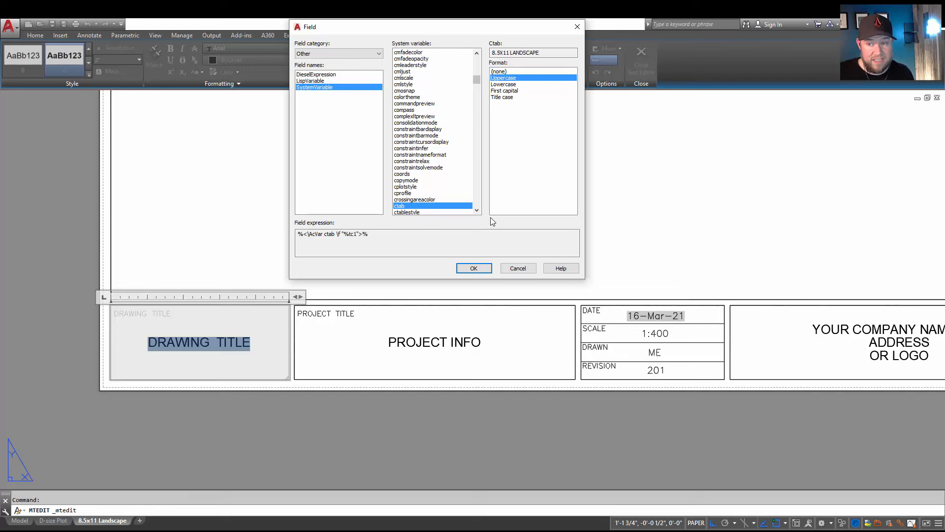
left_click(474, 269)
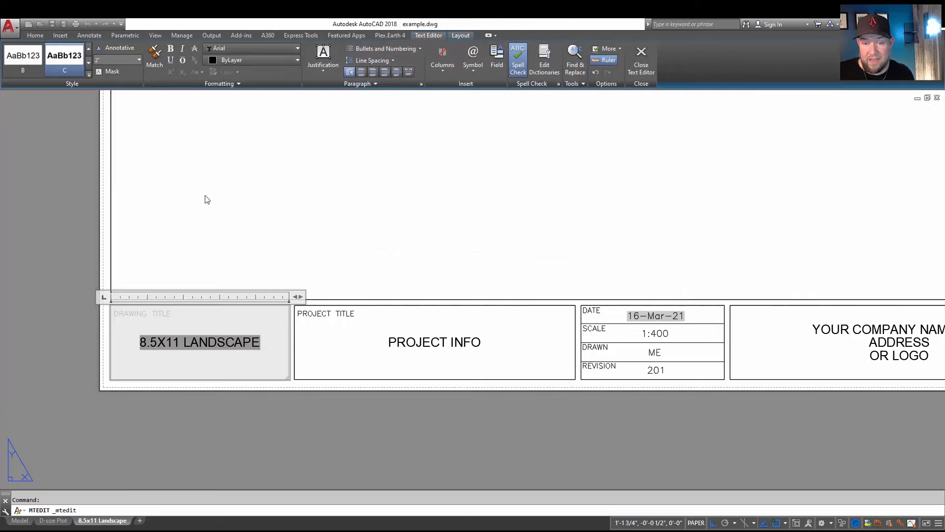
key("Escape")
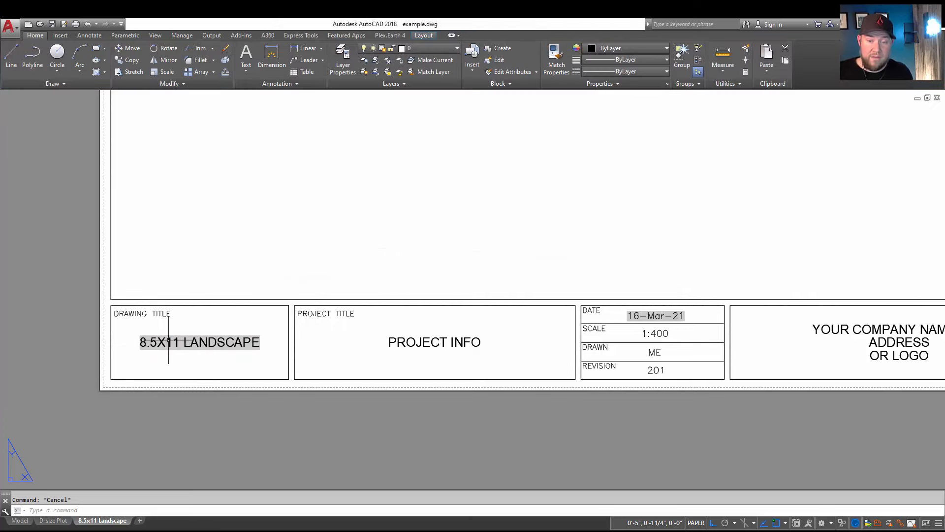
Rename the 8.5x11 Landscape layout as "site plan"
middle_click_drag(215, 350, 217, 323)
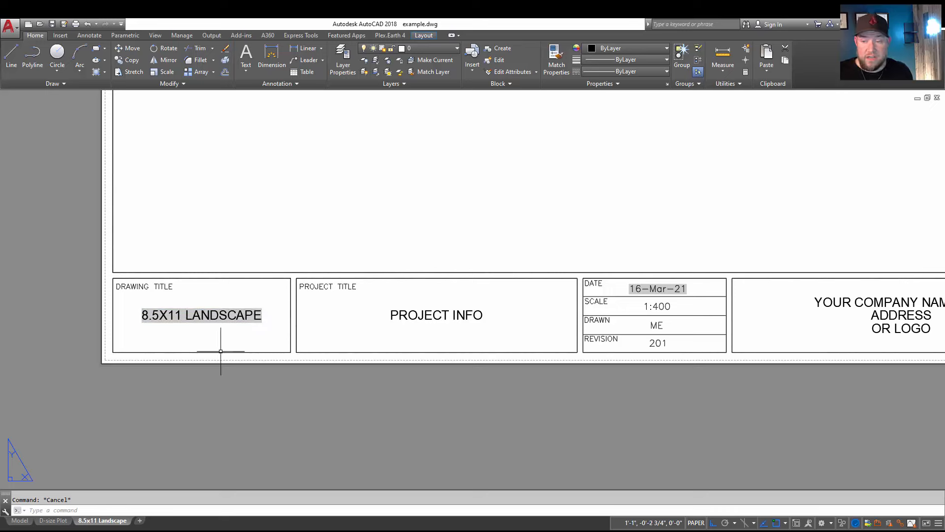
mouse_move(109, 523)
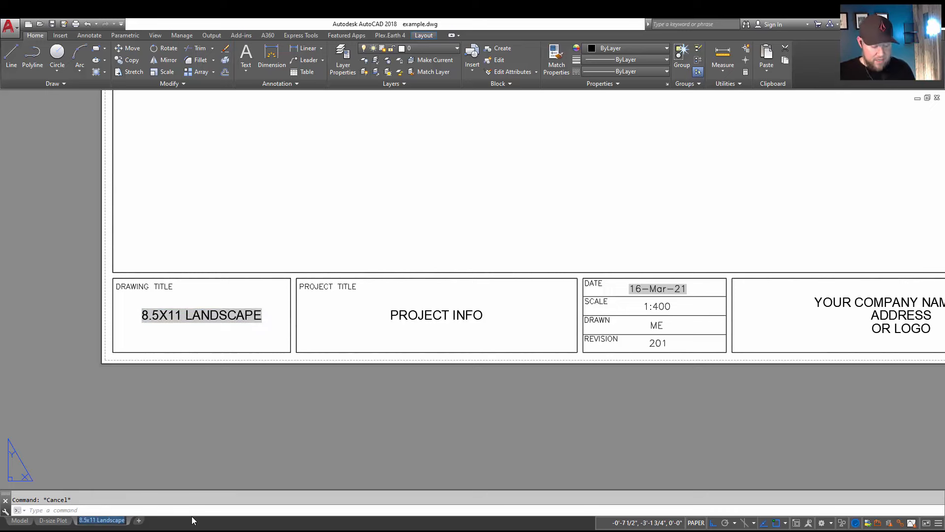
type("site")
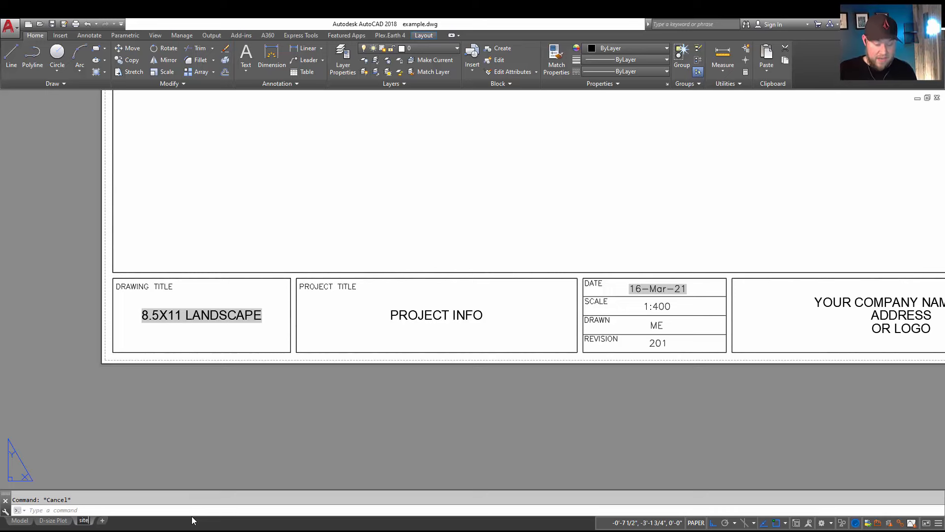
key("Return")
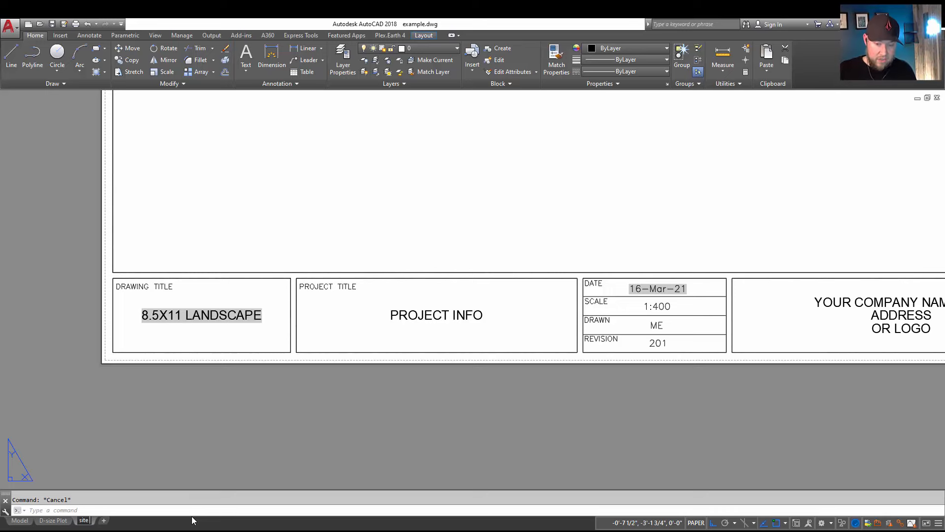
type("plan")
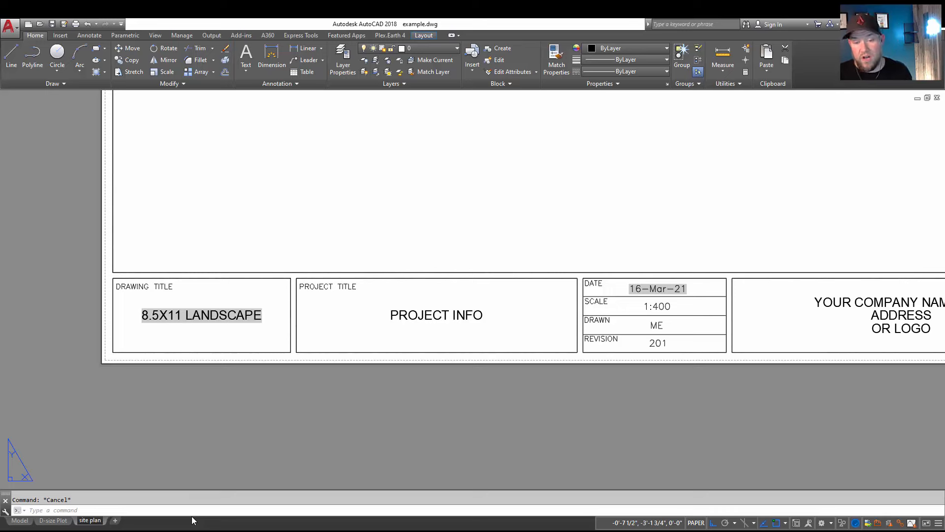
key("Return")
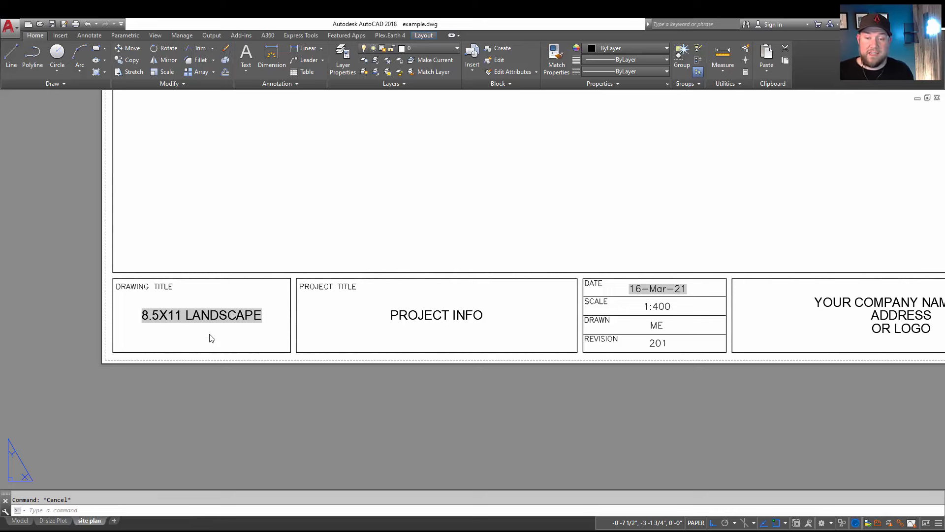
Regenerate the drawing to update the drawing title field from the layout name
left_click(263, 419)
key("Escape")
key("Escape")
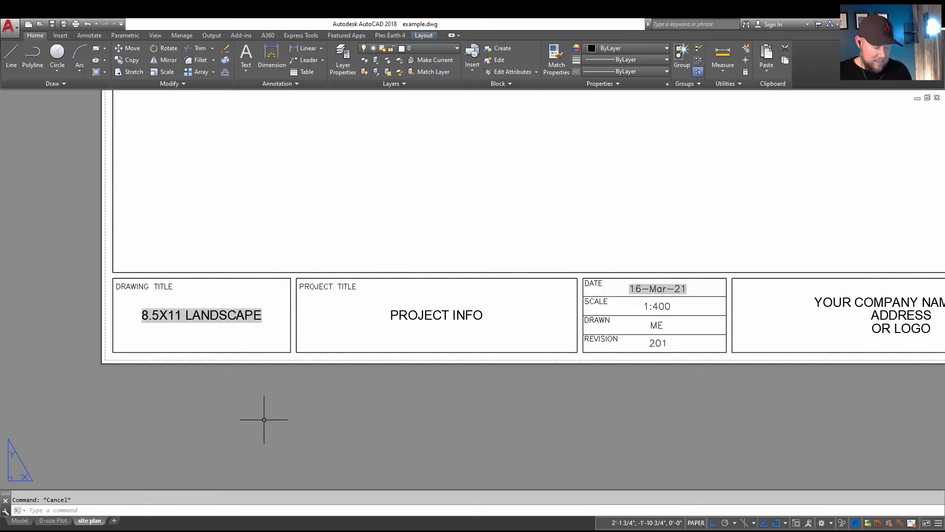
type("regen")
key("Return")
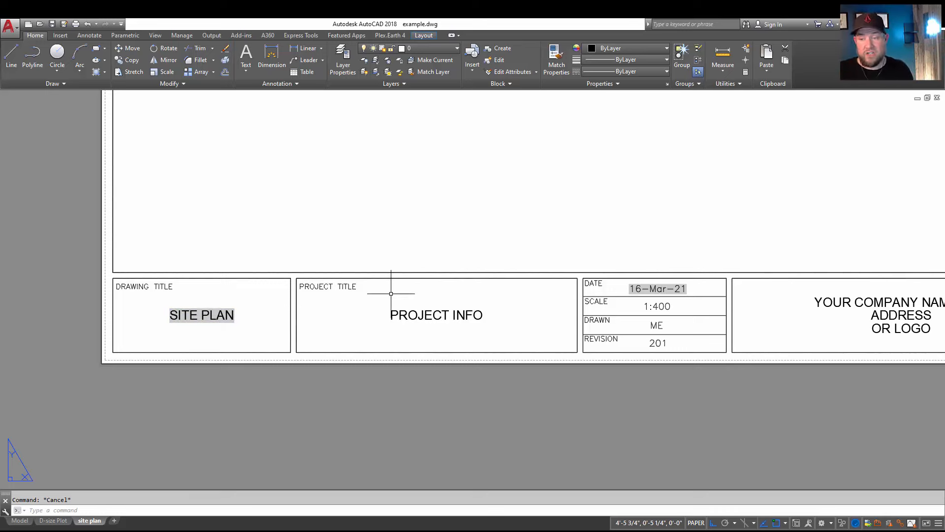
Examine the date and drawing title fields in the site plan layout's title block
middle_click_drag(418, 263, 350, 273)
middle_click_drag(518, 323, 510, 295)
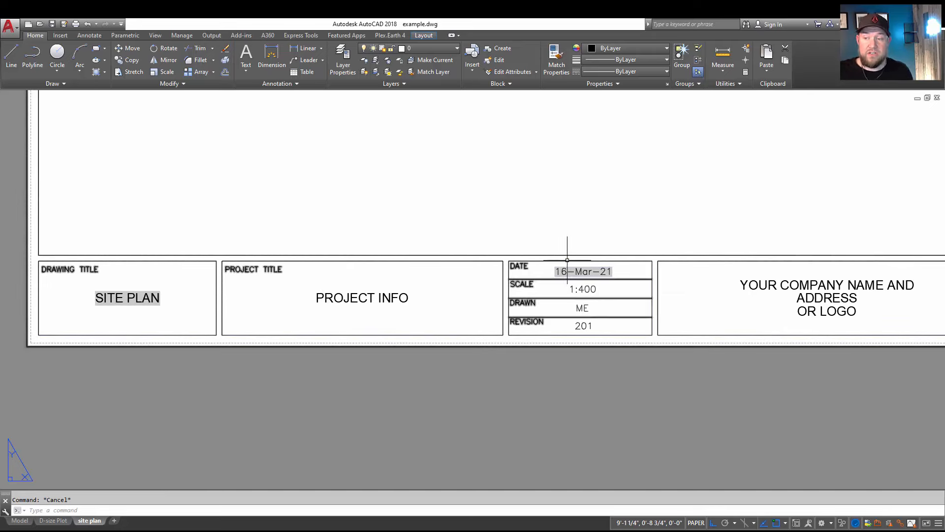
left_click(589, 268)
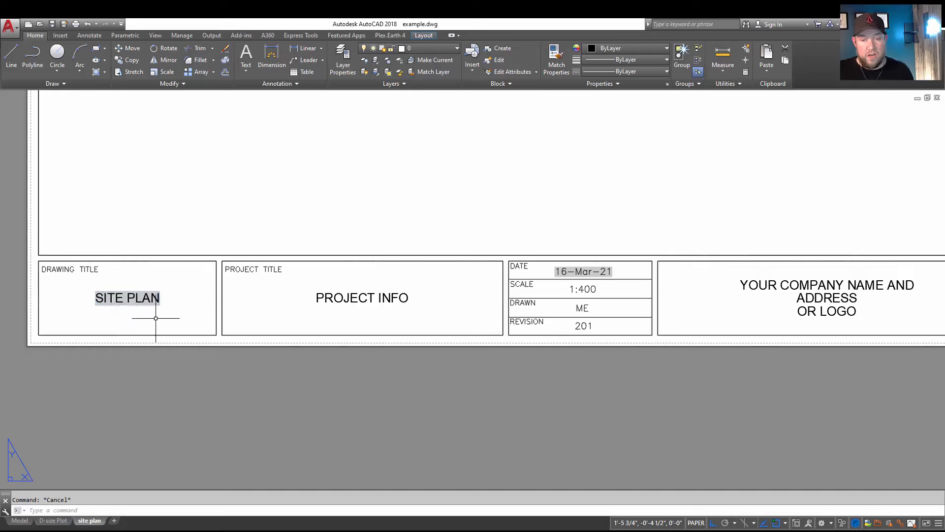
scroll(178, 300, "down", 2)
scroll(223, 279, "down", 2)
middle_click_drag(296, 258, 295, 305)
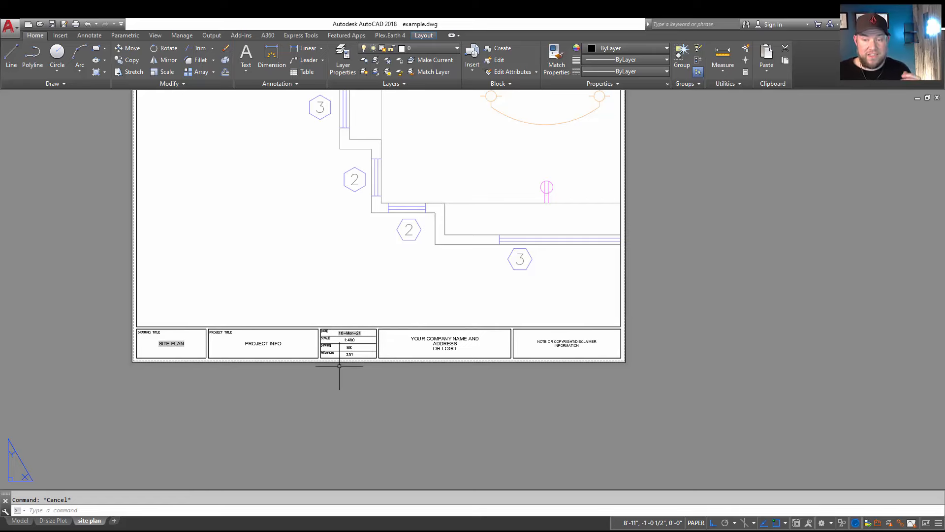
Switch to the D-size Plot layout and examine its title block, floor plan views and window schedule
left_click(53, 521)
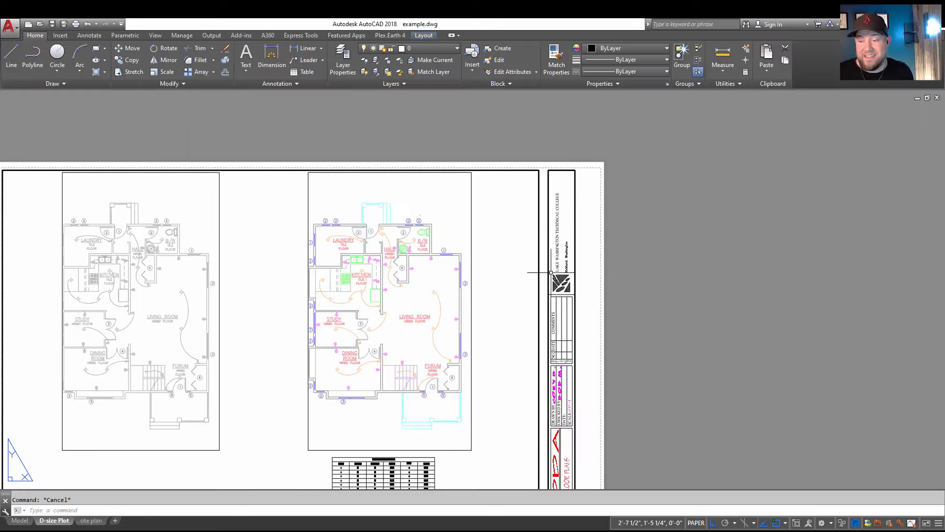
middle_click_drag(565, 294, 531, 199)
middle_click_drag(564, 268, 529, 221)
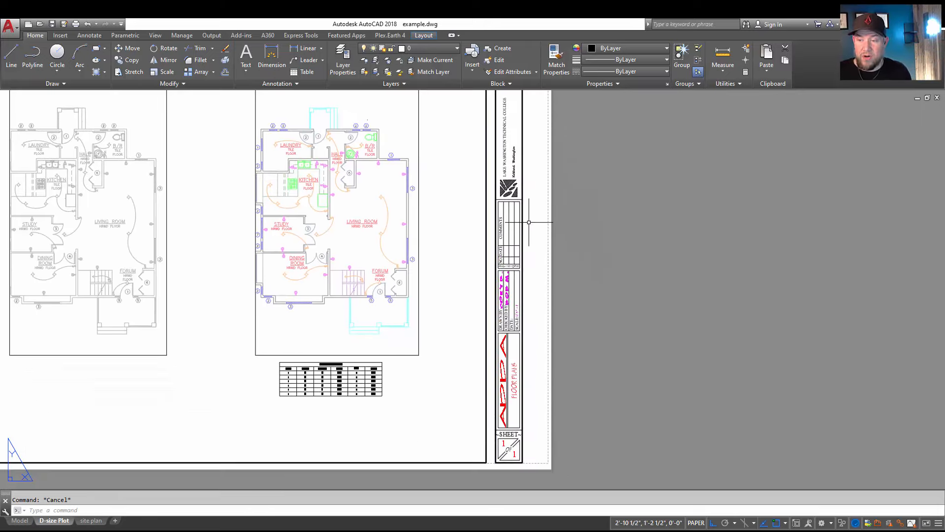
middle_click_drag(544, 368, 503, 284)
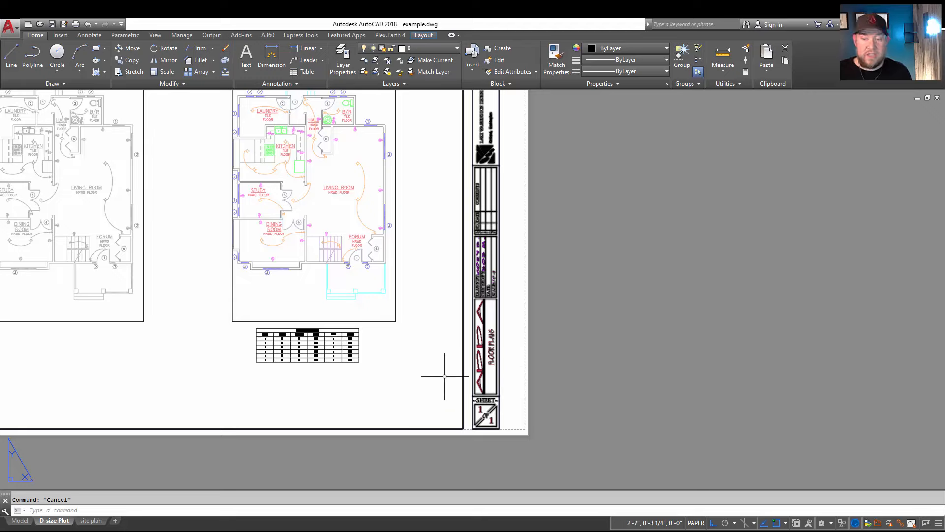
middle_click_drag(337, 350, 534, 340)
scroll(205, 411, "up", 2)
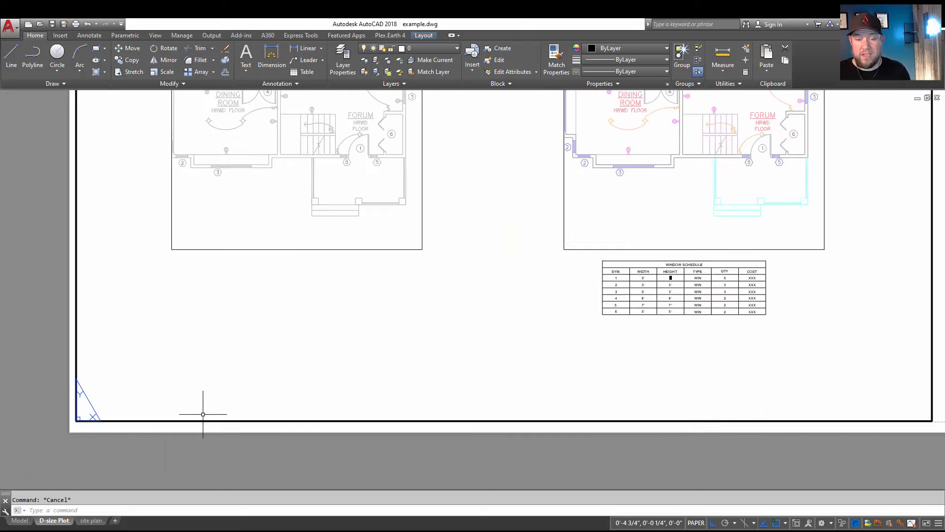
scroll(234, 383, "down", 2)
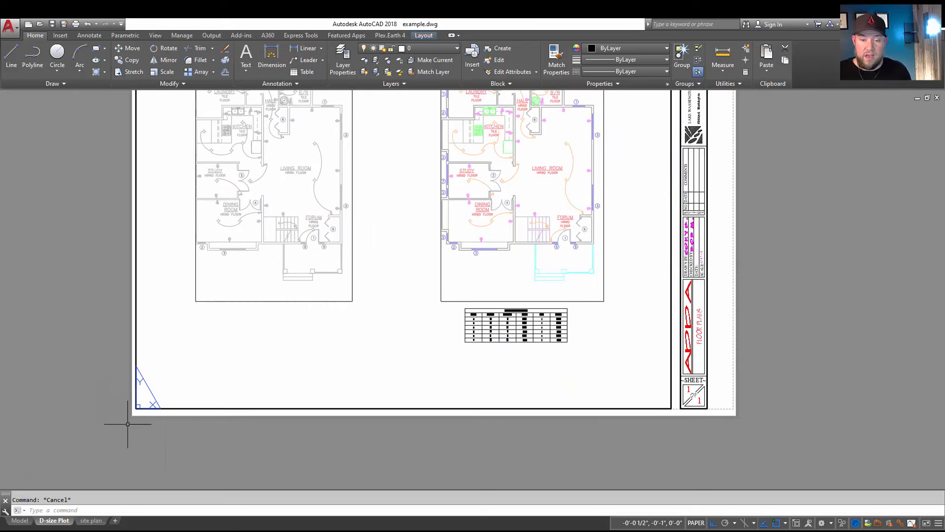
scroll(142, 403, "up", 4)
Insert the 11x17 Portrait layout from the Bottom Boxes_met.dwt template, switch to it and save the drawing
right_click(53, 520)
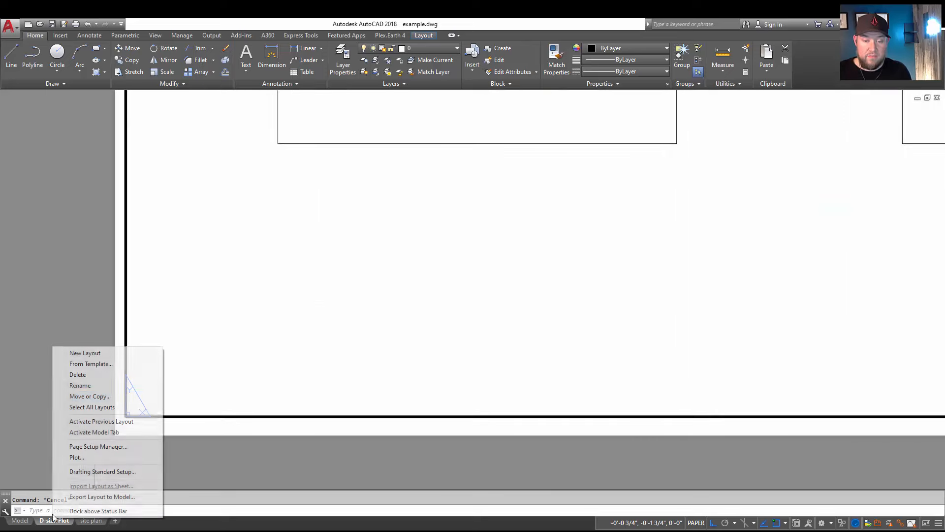
left_click(89, 363)
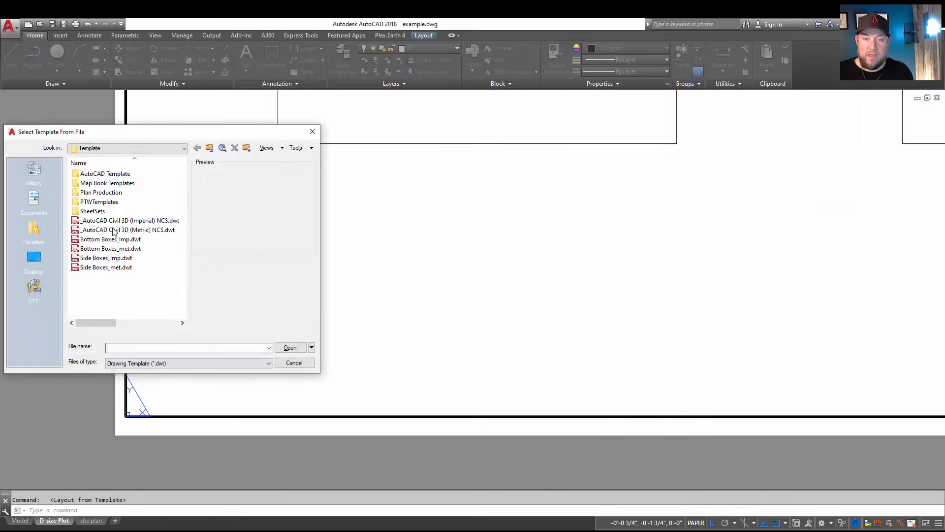
left_click(121, 248)
double_click(121, 249)
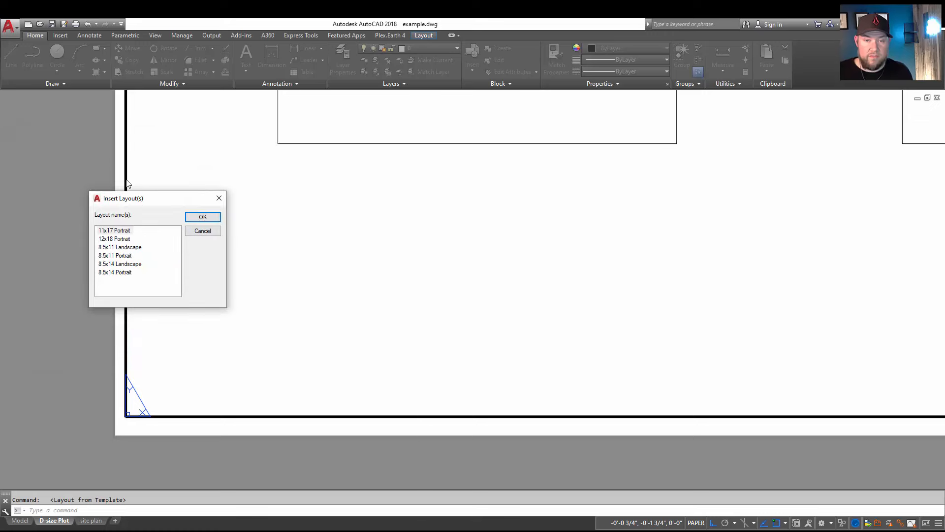
double_click(122, 231)
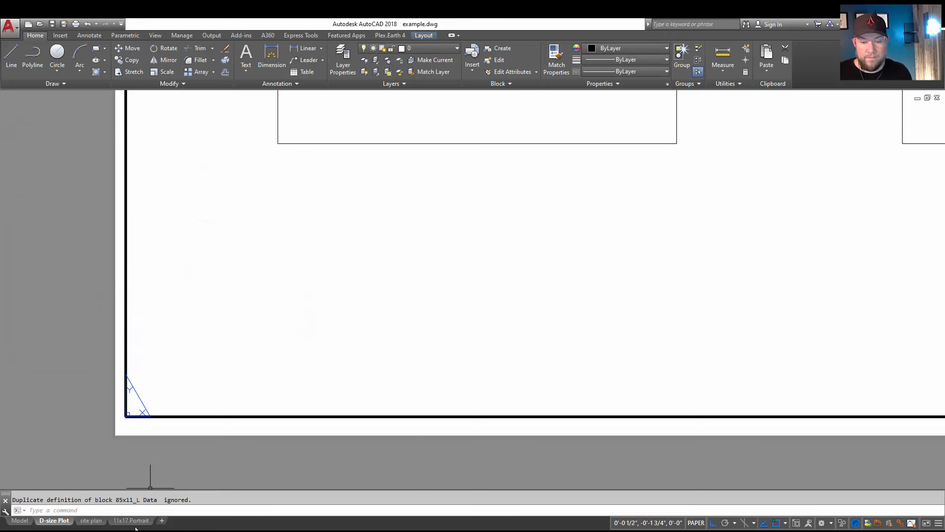
left_click(132, 520)
key("ctrl+s")
key("Escape")
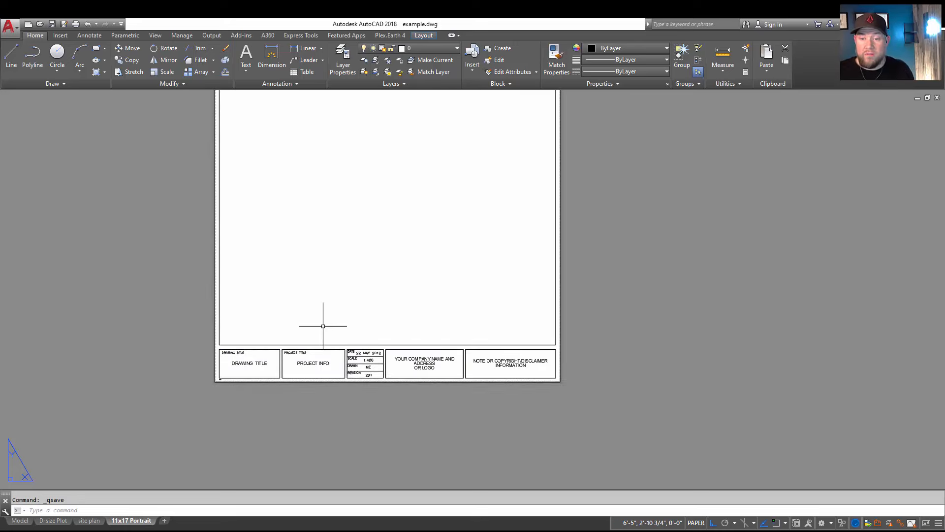
Examine the small placeholder text just below the drawing title box in the 11x17 Portrait layout's title block
middle_click_drag(323, 323, 353, 308)
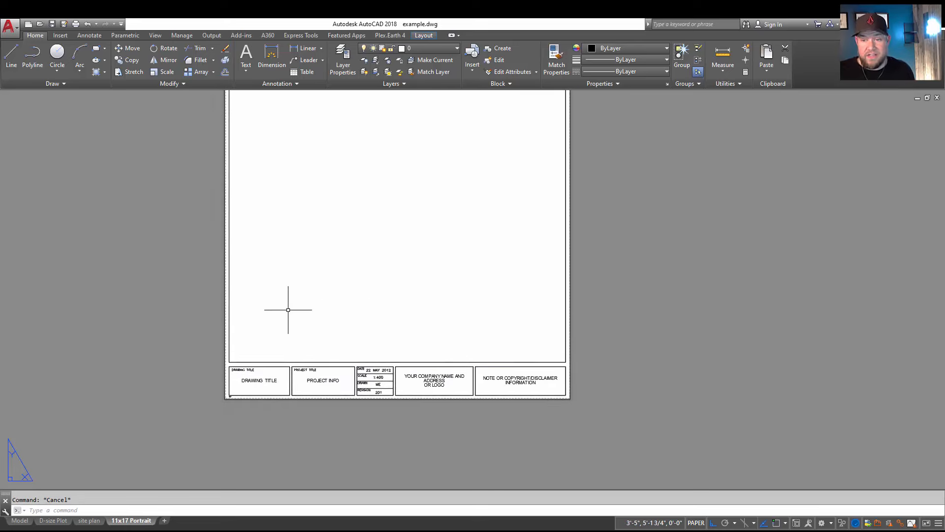
scroll(303, 310, "up", 2)
scroll(222, 396, "up", 6)
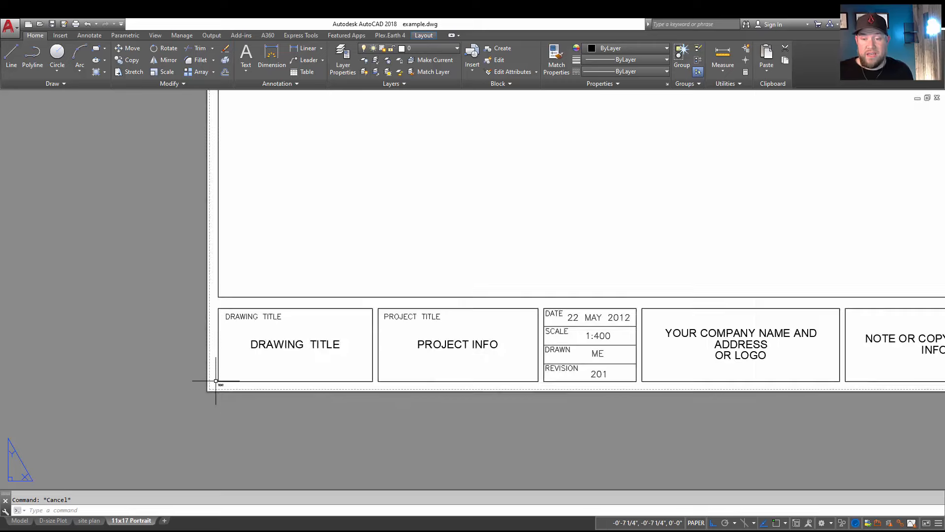
scroll(278, 405, "up", 3)
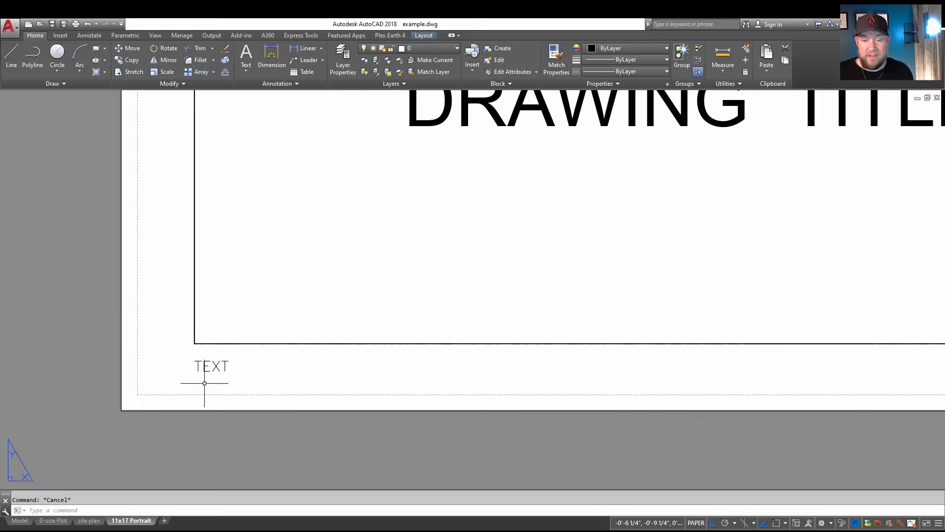
left_click(196, 364)
key("Escape")
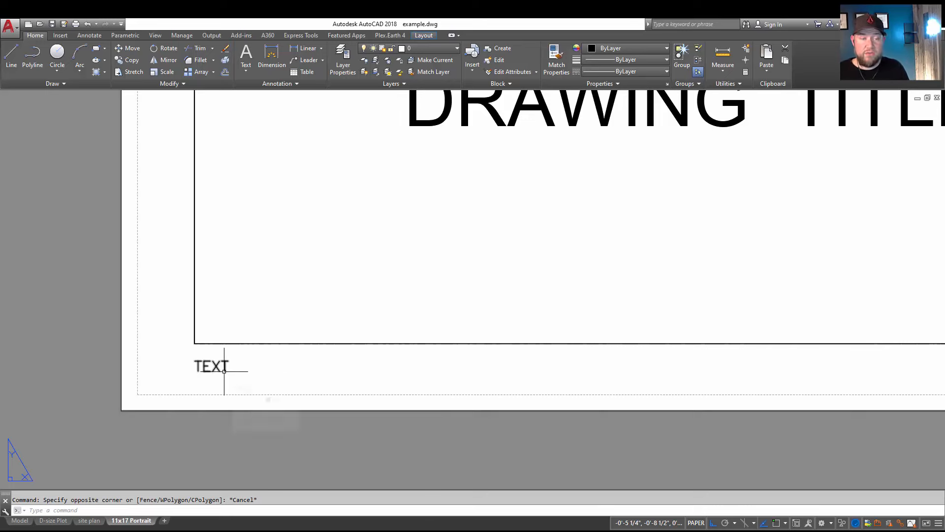
mouse_move(224, 370)
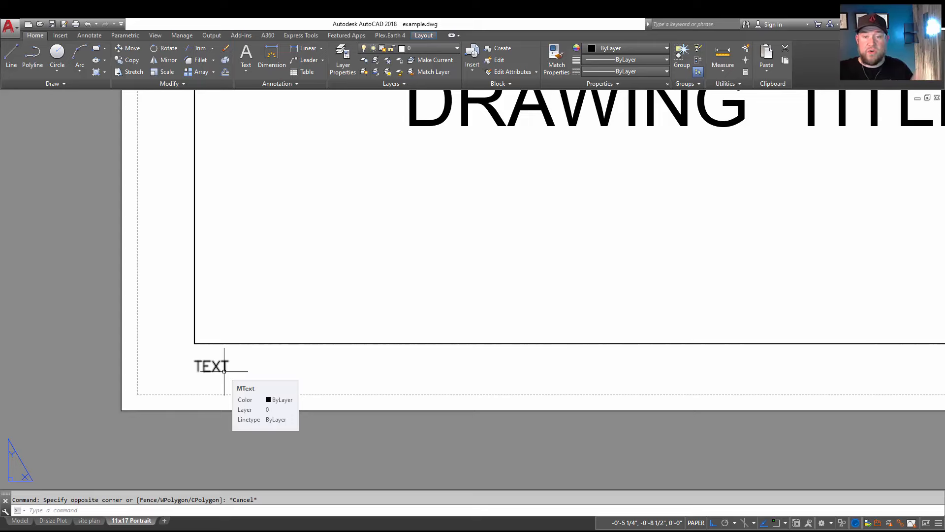
key("Escape")
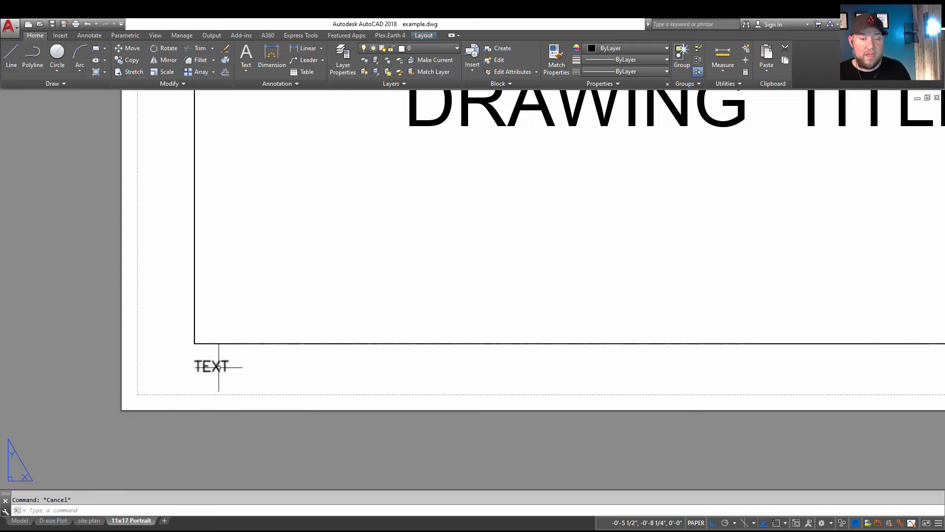
scroll(217, 365, "down", 1)
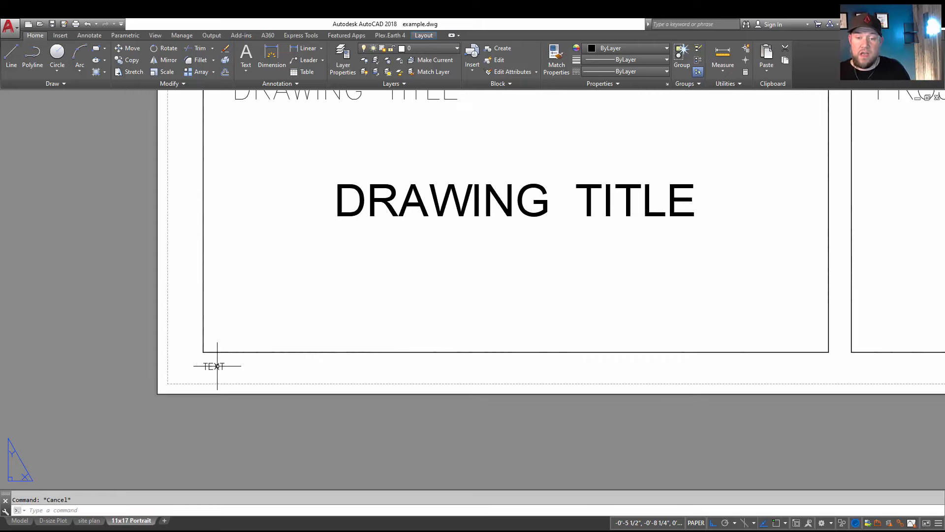
scroll(276, 338, "down", 4)
middle_click_drag(275, 339, 297, 356)
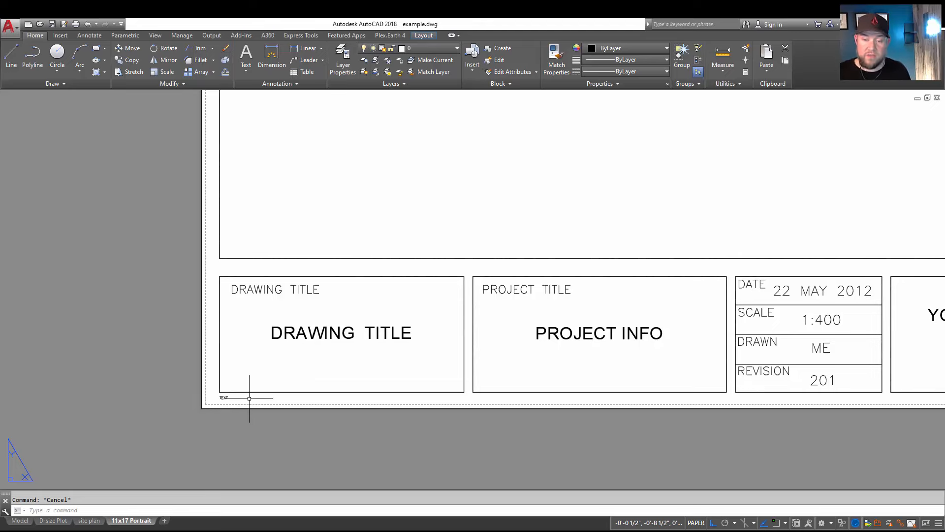
Select all of the small placeholder text below the drawing title box and choose the Filename field from the Document category as its replacement
scroll(217, 394, "up", 2)
double_click(230, 397)
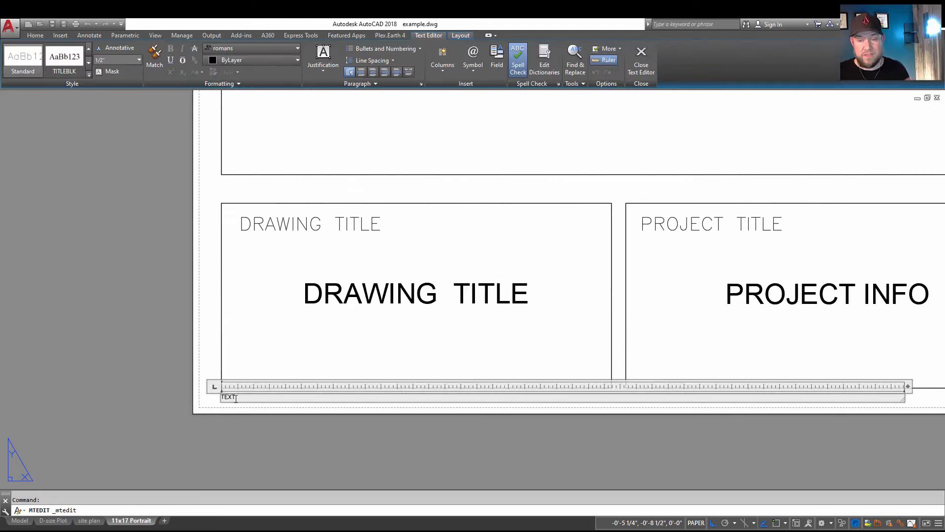
key("ctrl+a")
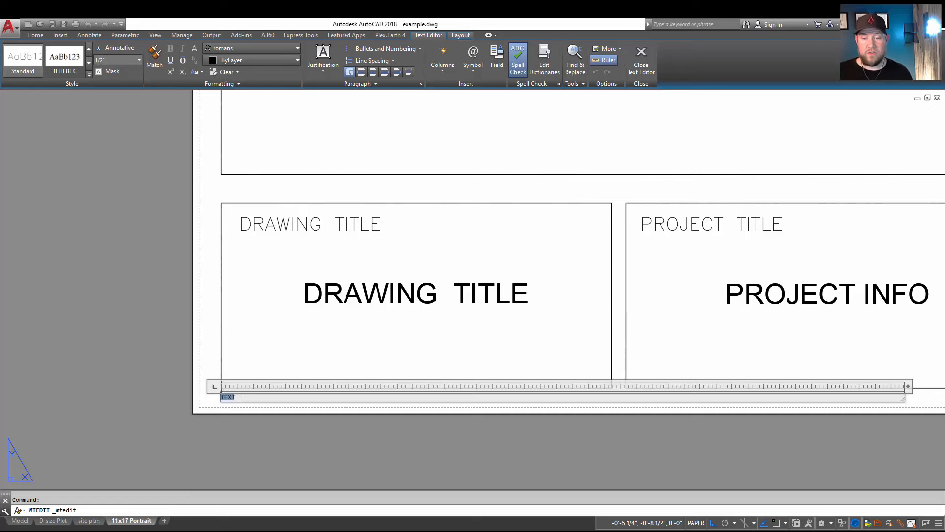
right_click(242, 400)
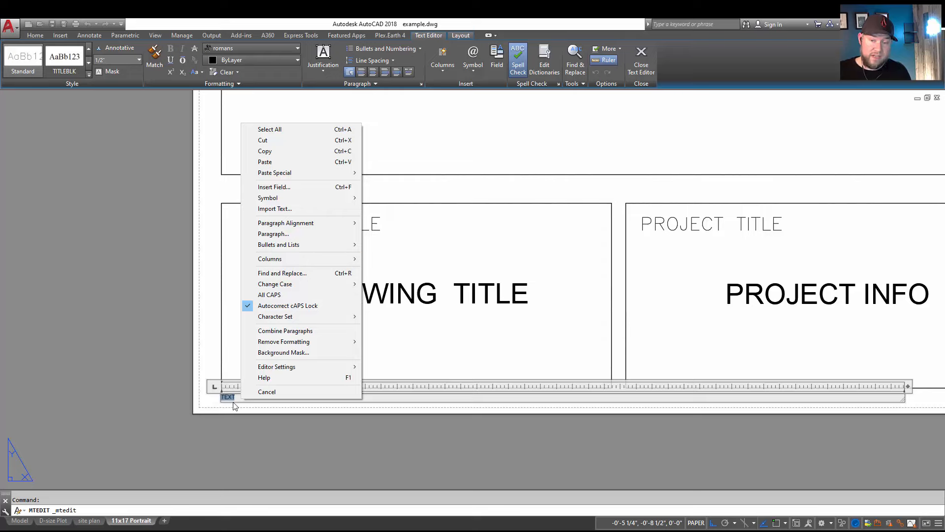
left_click(276, 187)
left_click(341, 54)
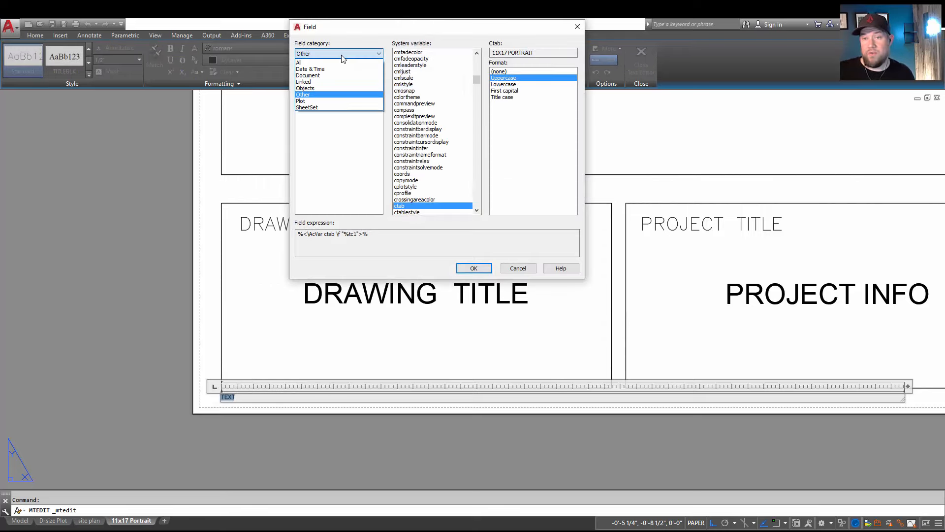
left_click(306, 76)
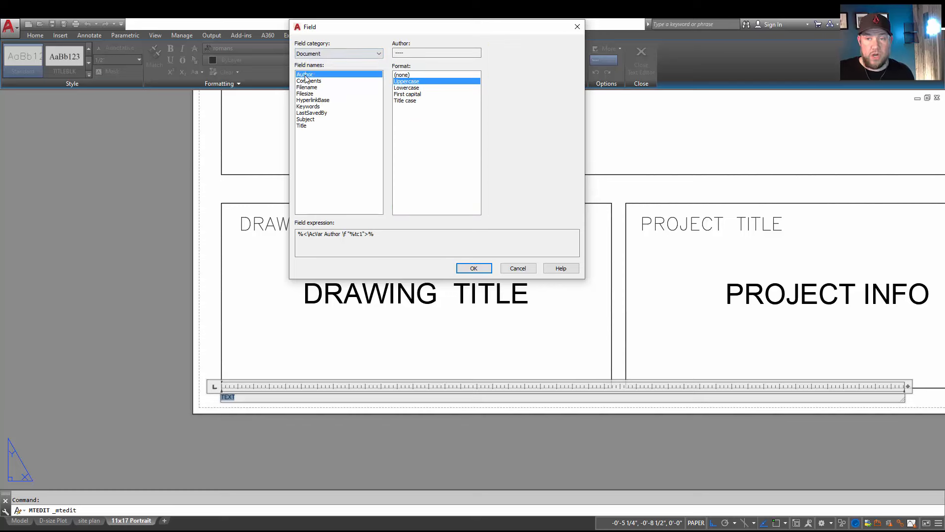
left_click(309, 88)
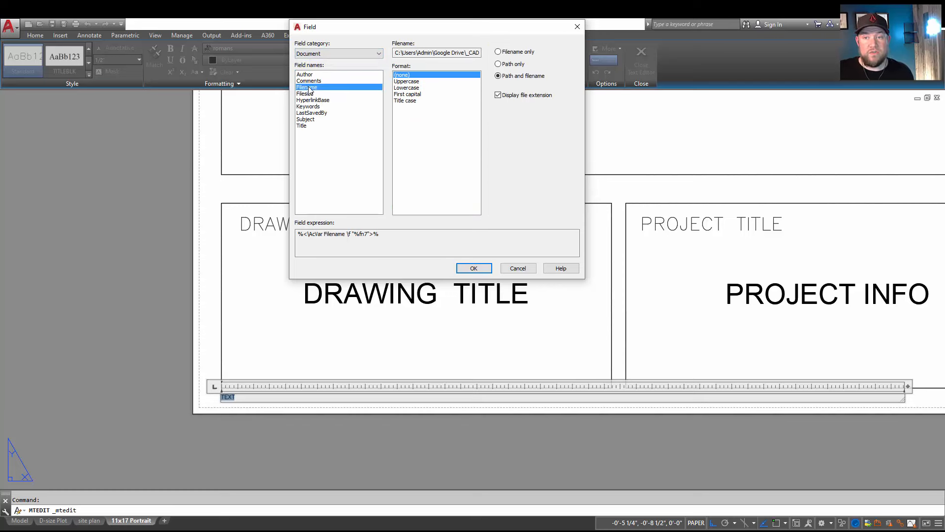